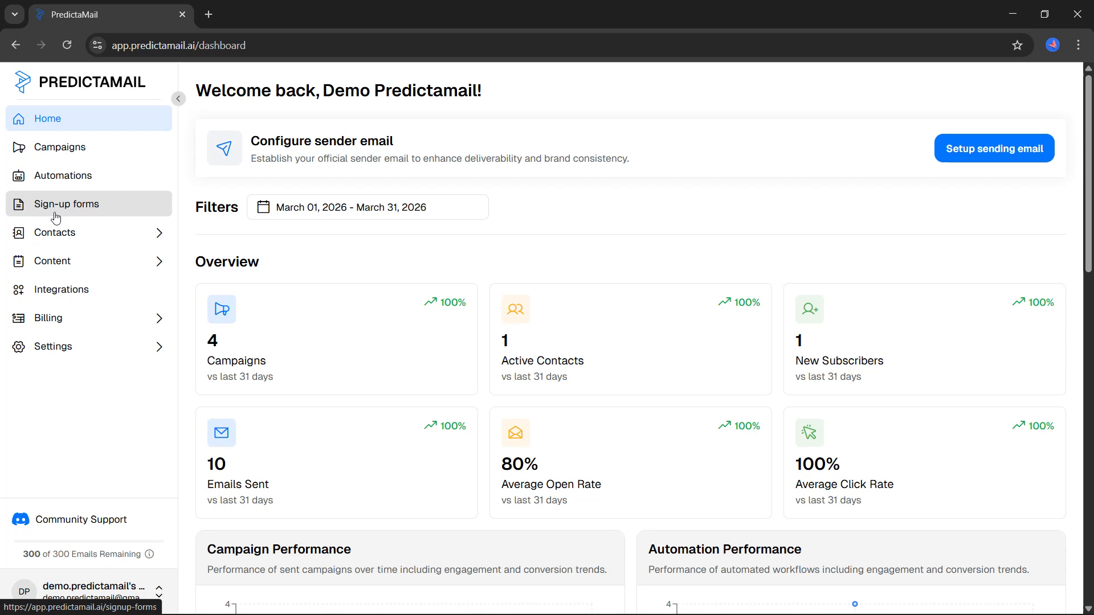
# Generate a sign-up form with the AI Assistant from the prompt "how to create a sign up form and fileld like name, email, and submit button"
pyautogui.click(56, 219)
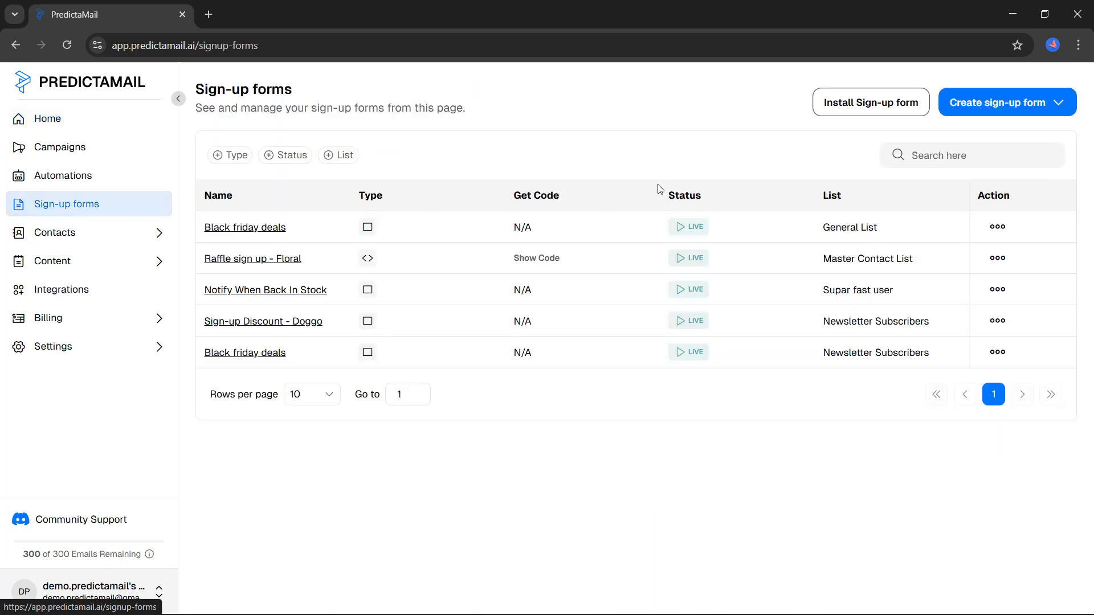
pyautogui.click(983, 106)
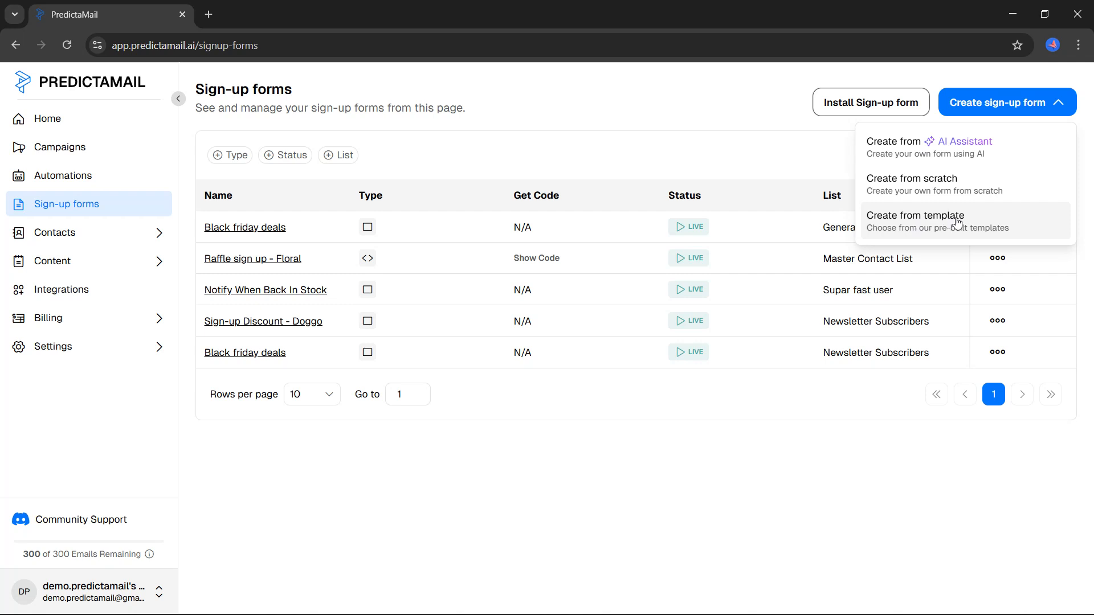
pyautogui.click(905, 144)
pyautogui.write('how to create a sign up form and fileld like name, email, and submit button')
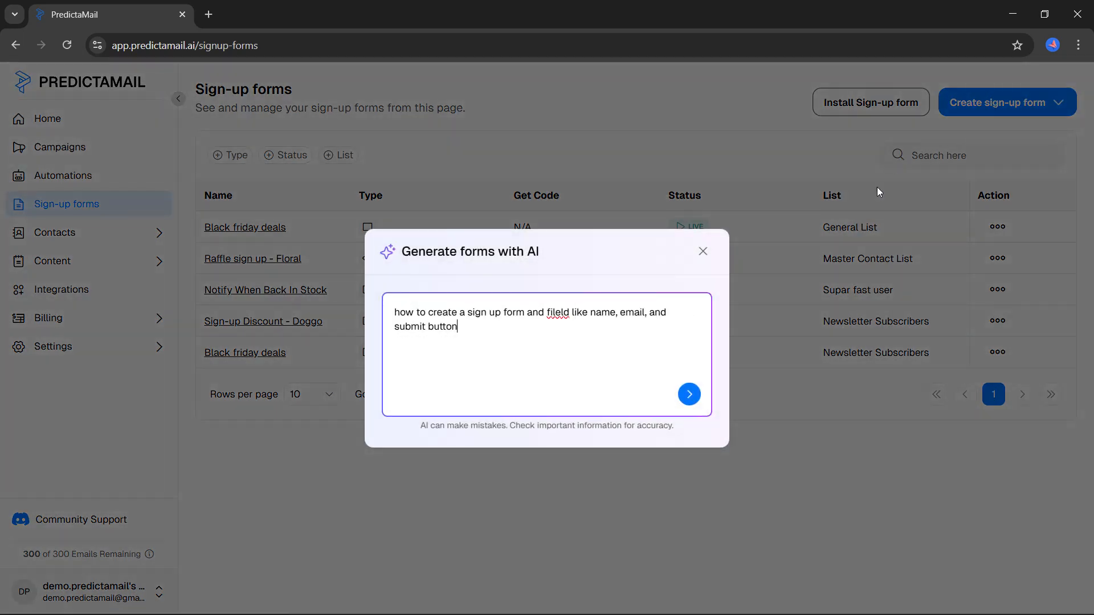
pyautogui.click(689, 395)
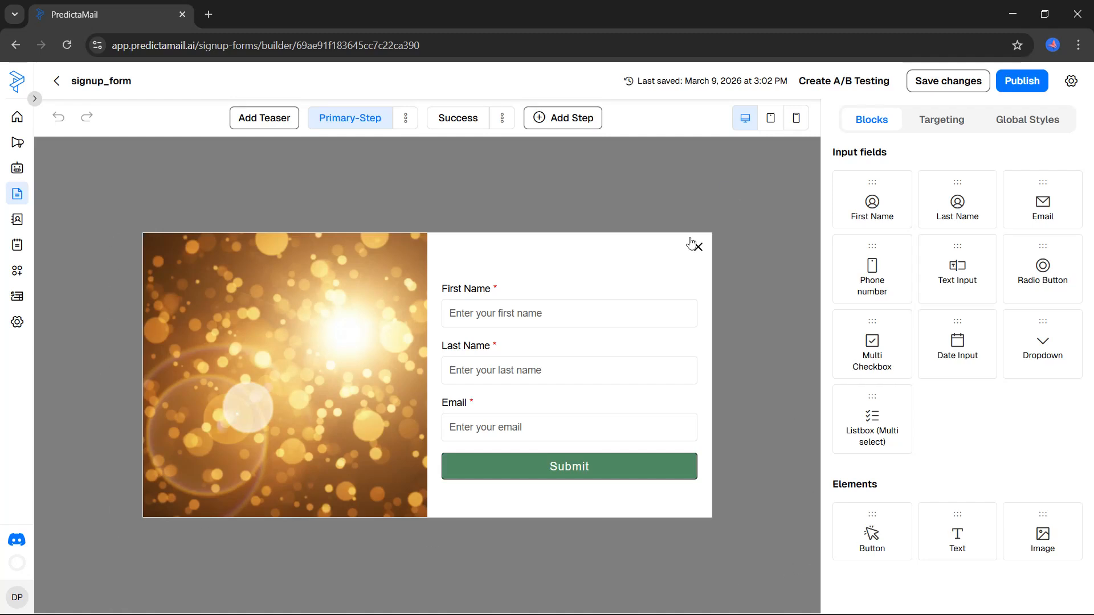
# Check the generated form's targeting and global style settings, and save and publish the form
pyautogui.click(926, 120)
pyautogui.click(1010, 123)
pyautogui.click(945, 126)
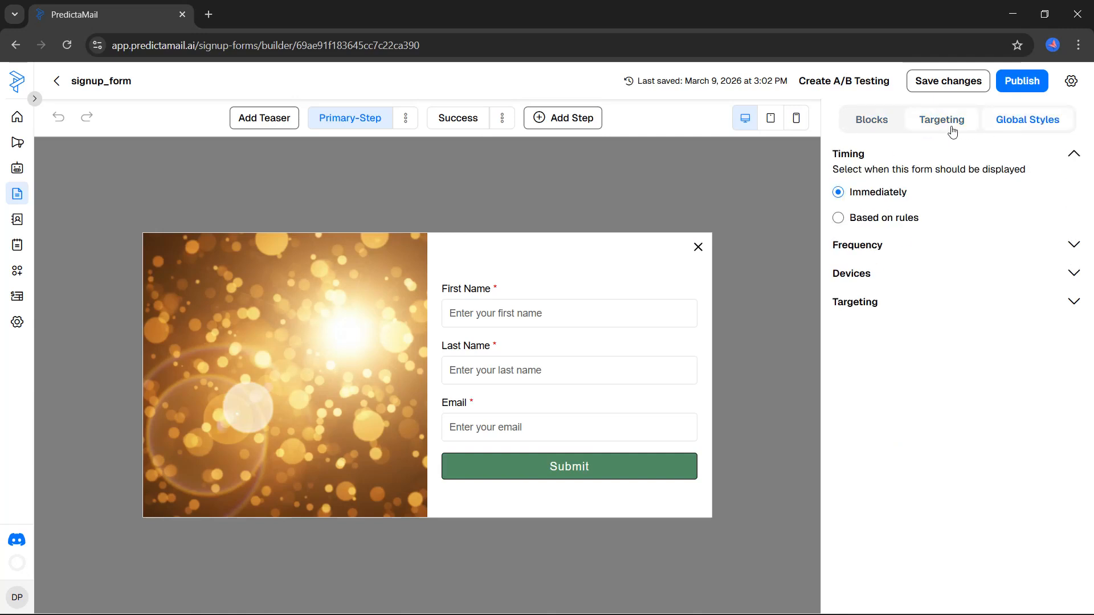
pyautogui.click(880, 132)
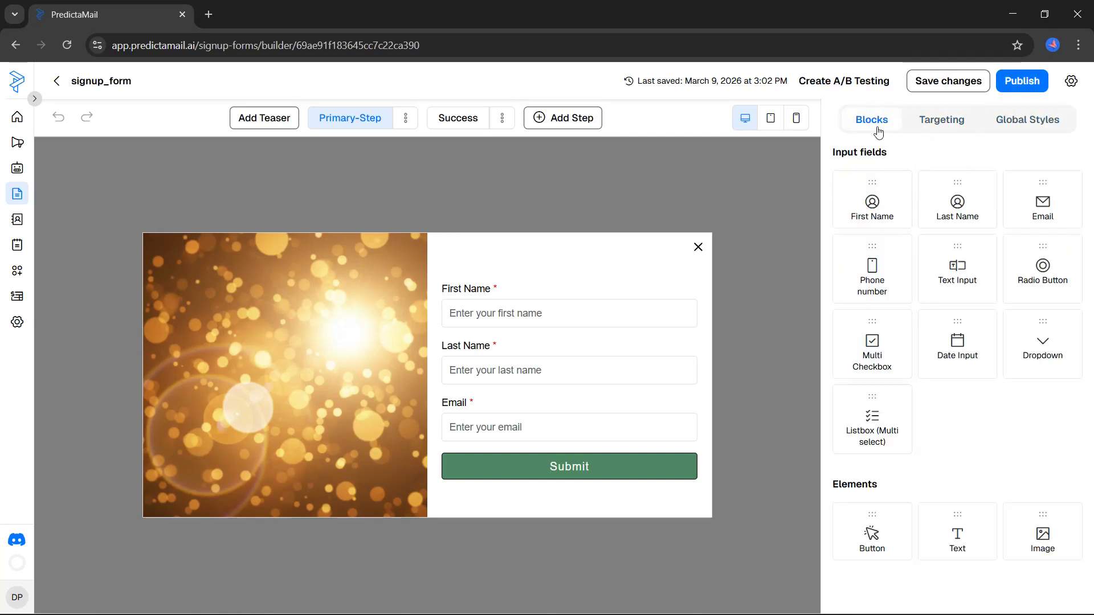
pyautogui.click(935, 90)
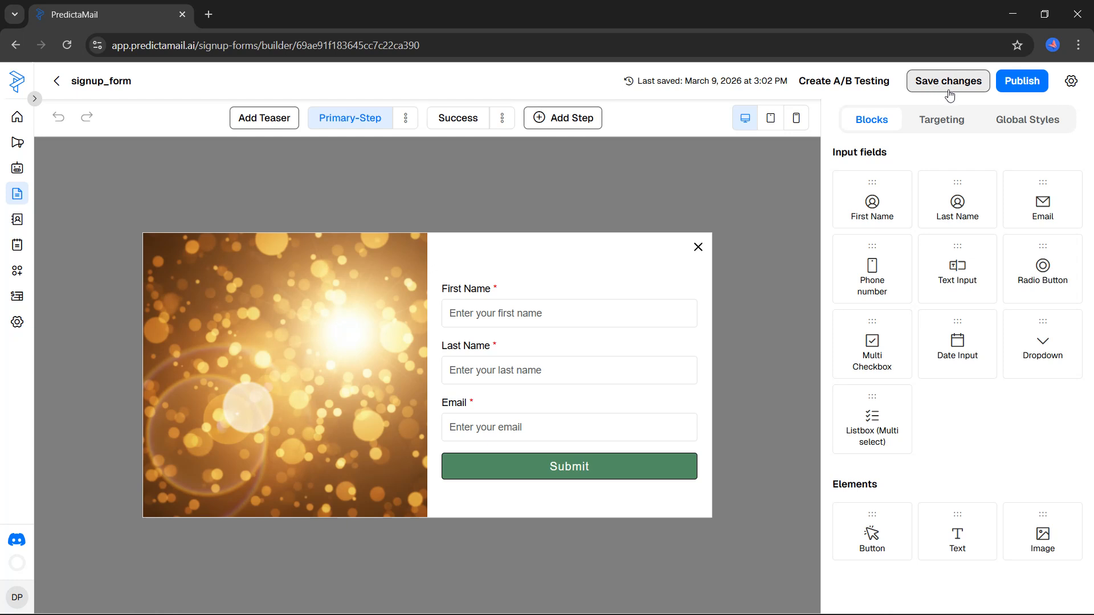
pyautogui.click(1017, 92)
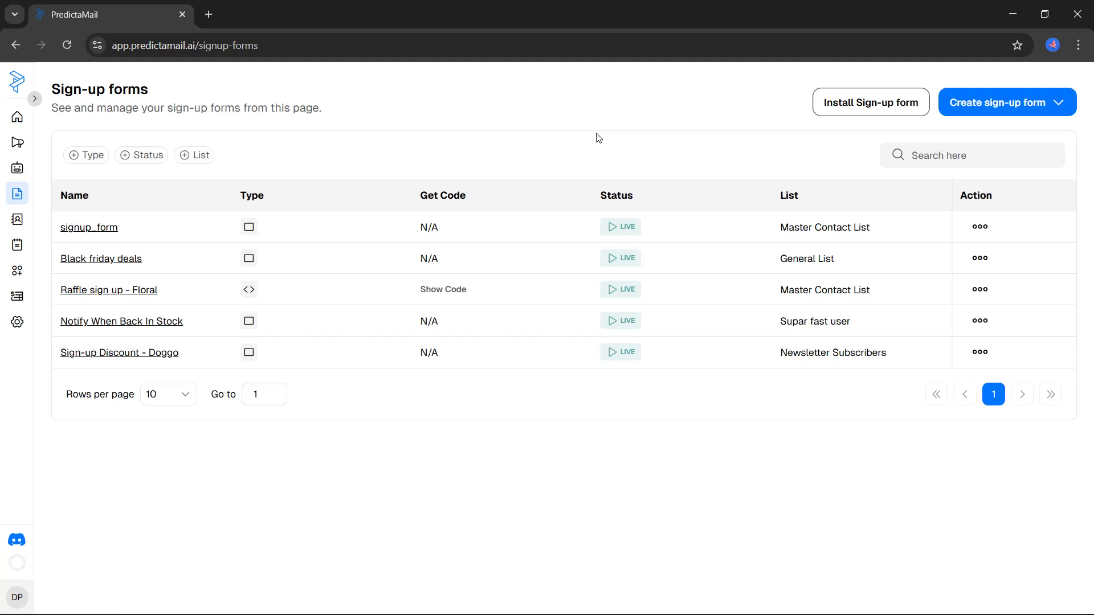
# Create a Popup form from scratch named "Black friday deals" that adds subscribers to General List, and open it for design
pyautogui.click(970, 110)
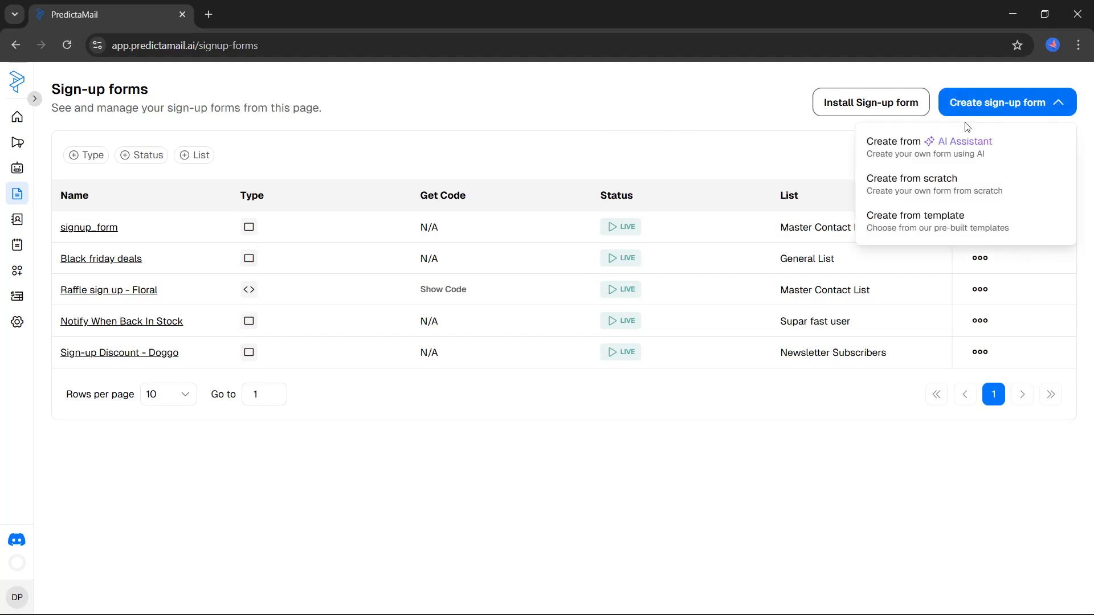
pyautogui.click(947, 184)
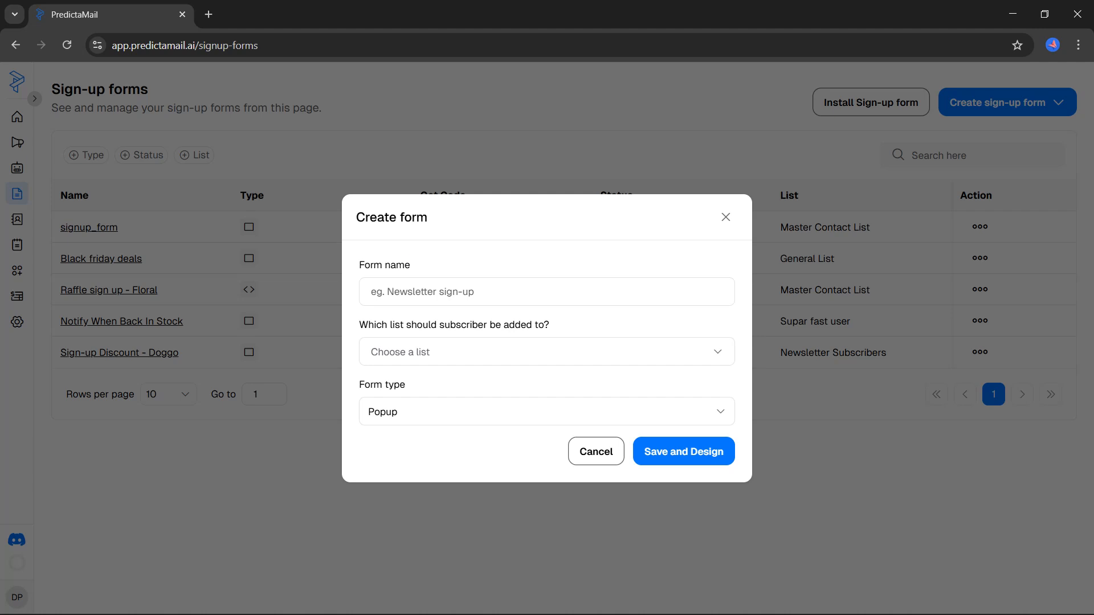
pyautogui.click(421, 292)
pyautogui.write('bl')
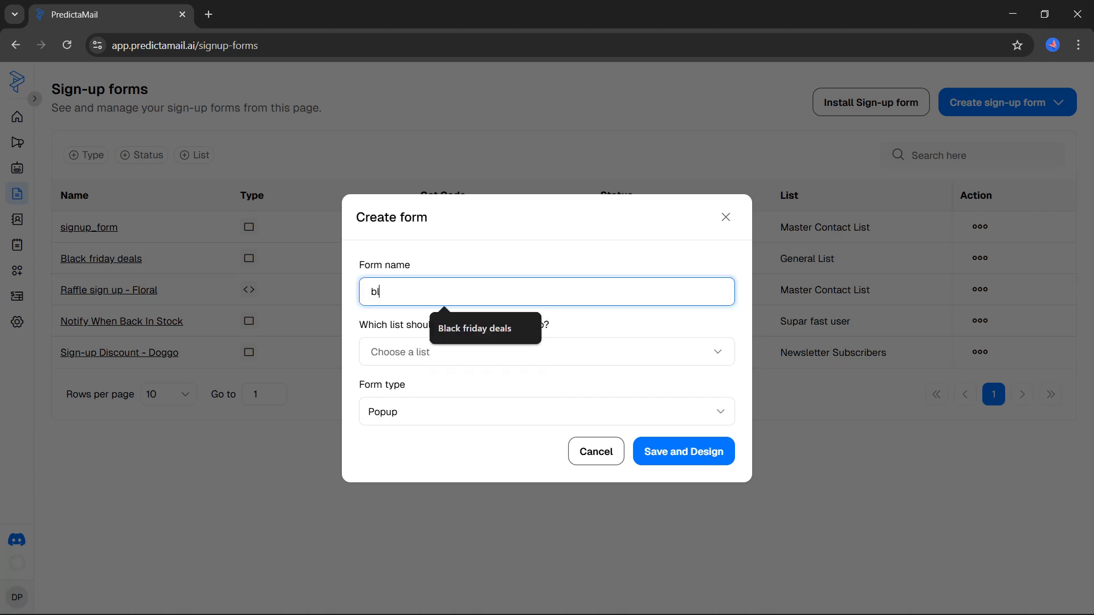
pyautogui.click(453, 330)
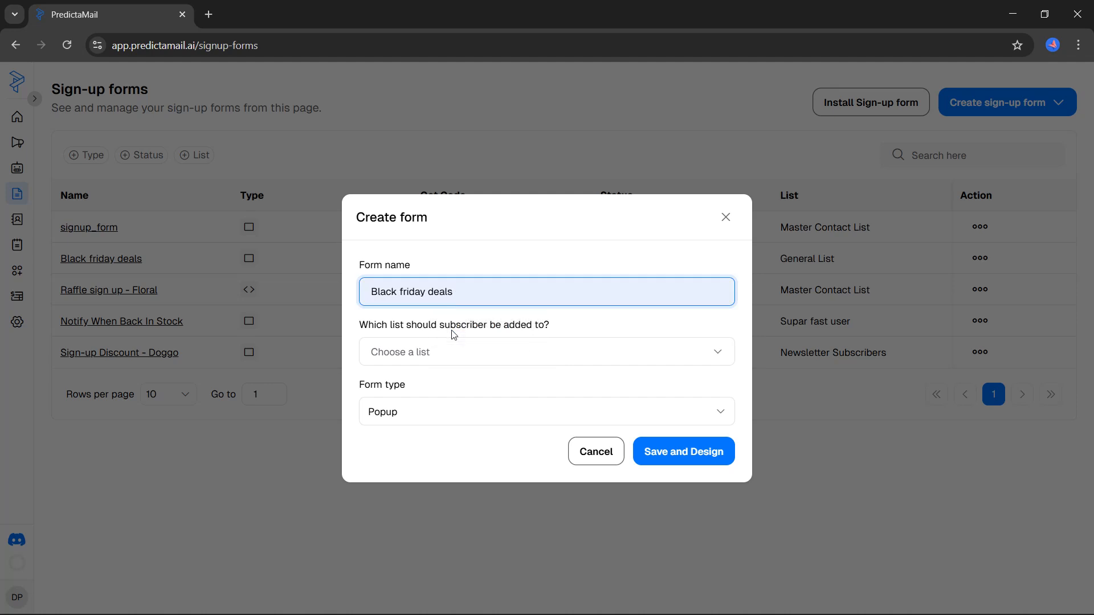
pyautogui.click(446, 351)
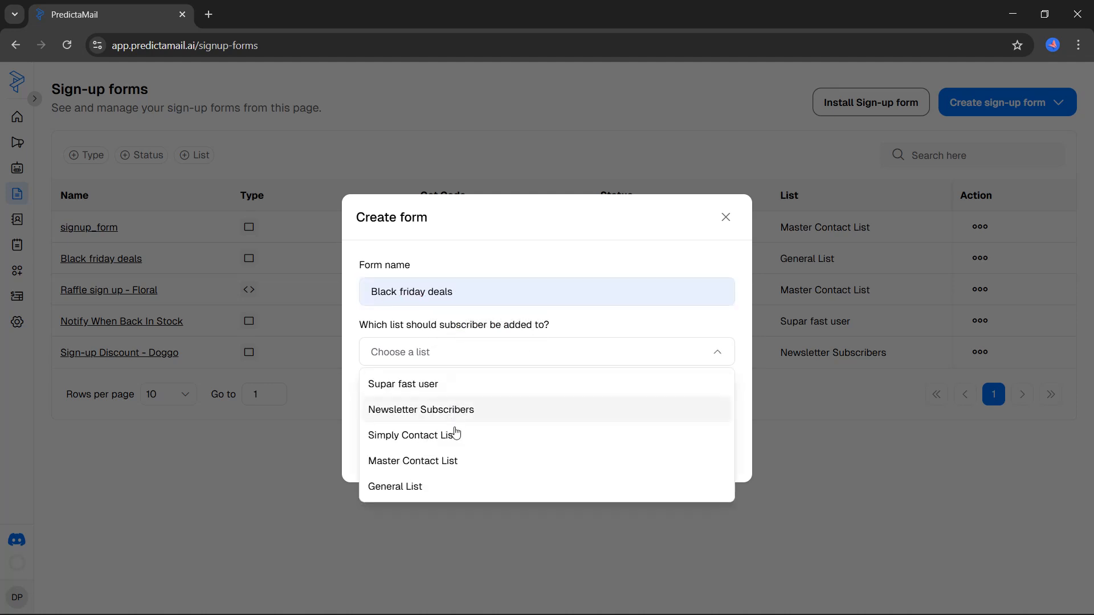
pyautogui.click(459, 490)
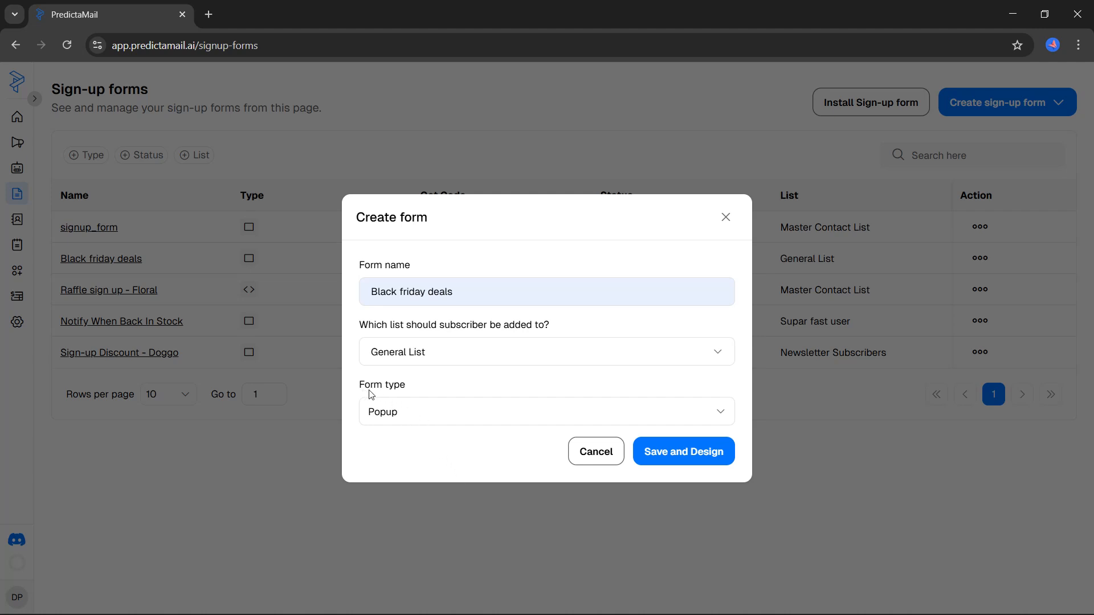
pyautogui.click(380, 422)
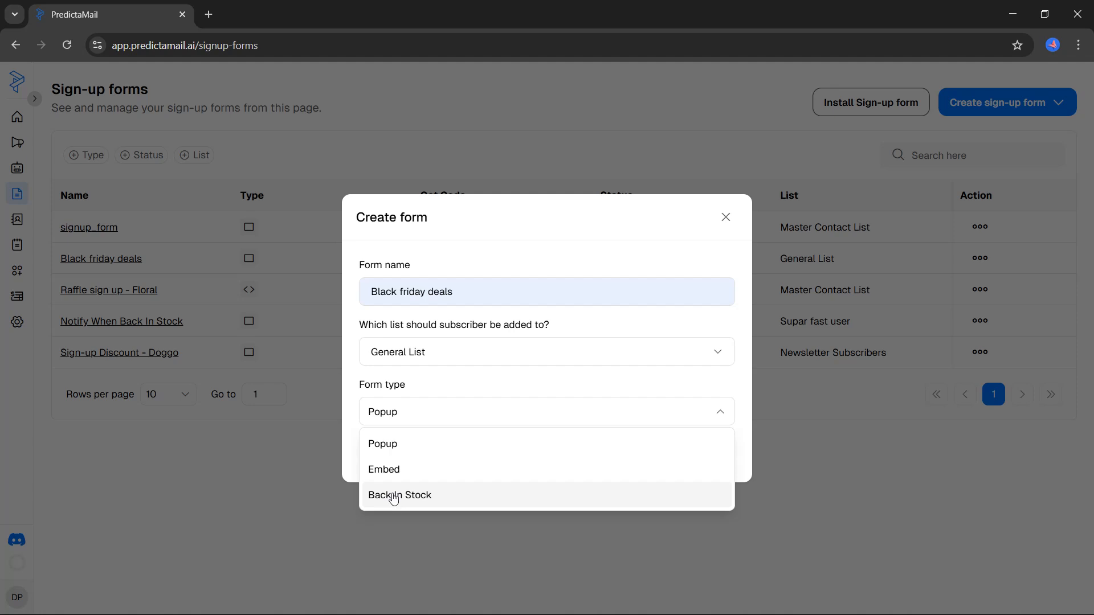
pyautogui.click(390, 450)
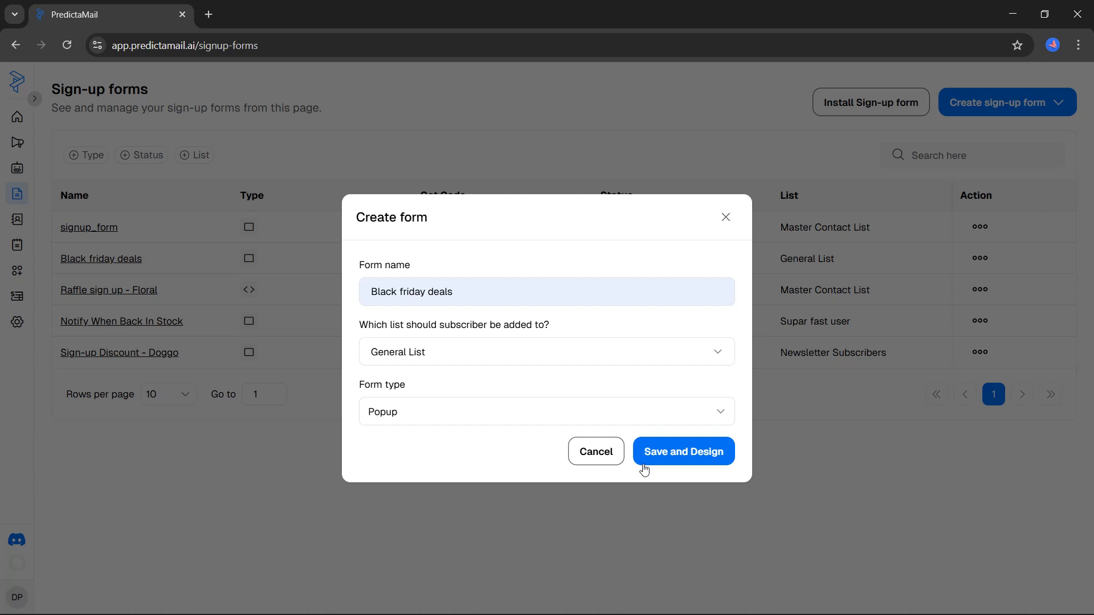
pyautogui.click(680, 455)
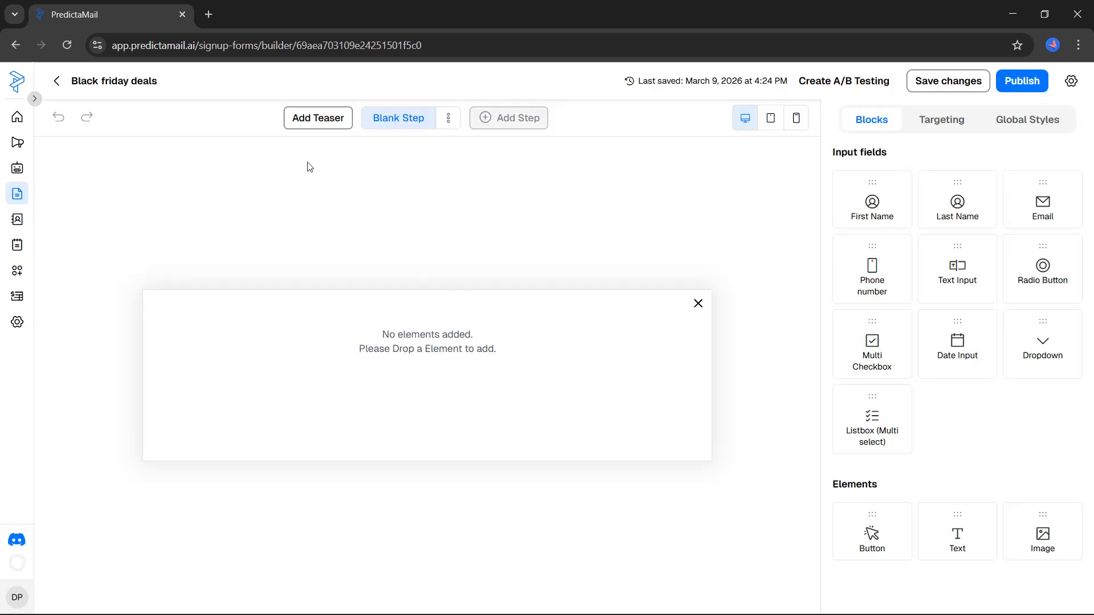
# Add a teaser to the form and try its different alignments, ending with the middle-right position
pyautogui.click(317, 123)
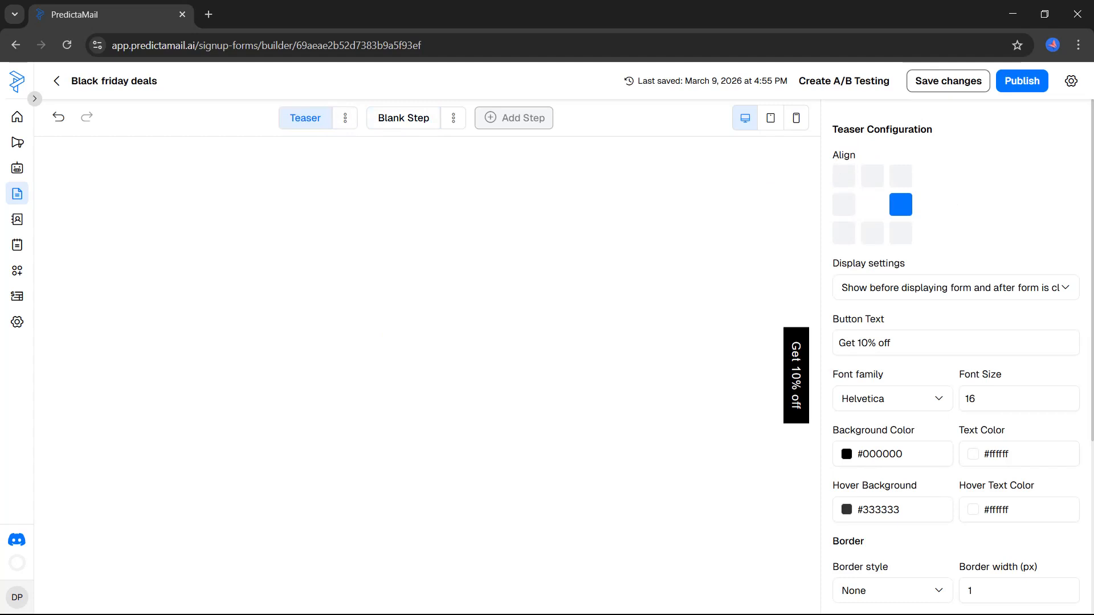
pyautogui.click(839, 180)
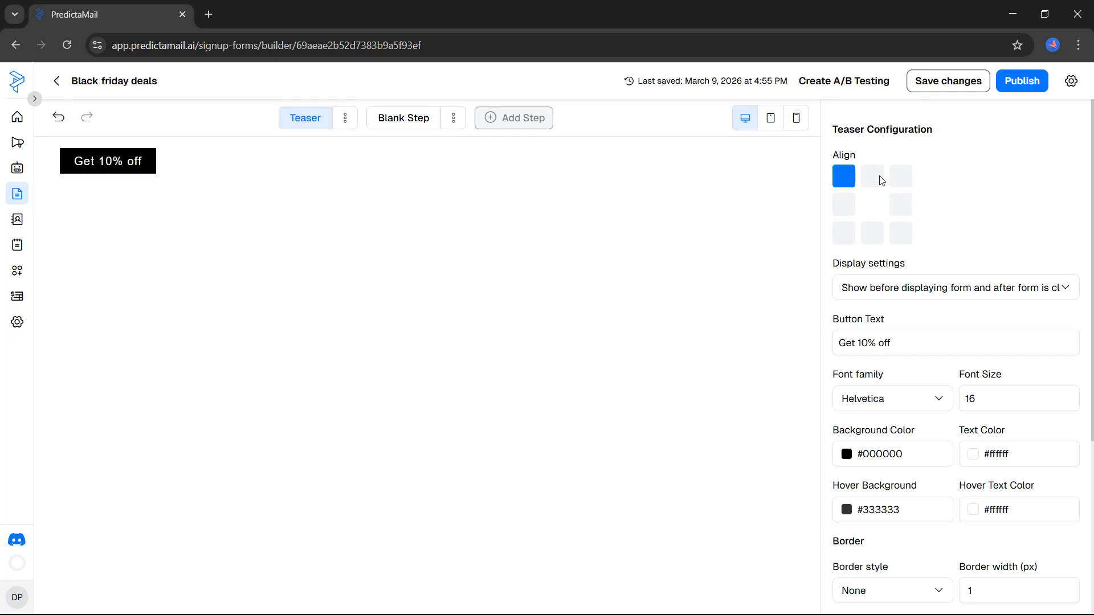
pyautogui.click(880, 179)
pyautogui.click(899, 181)
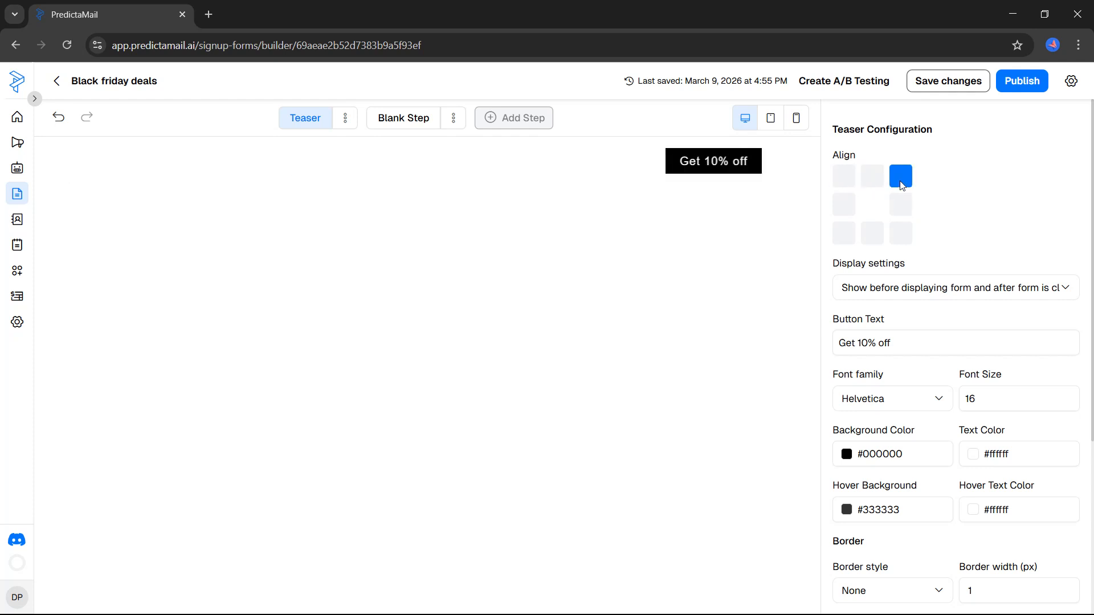
pyautogui.click(843, 211)
pyautogui.click(900, 211)
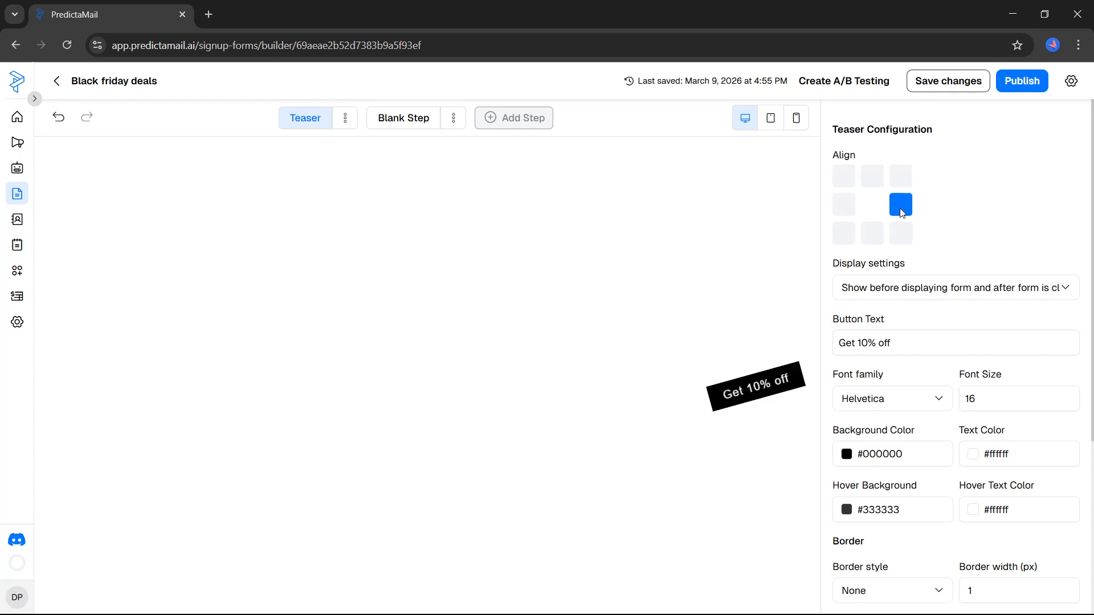
pyautogui.click(841, 235)
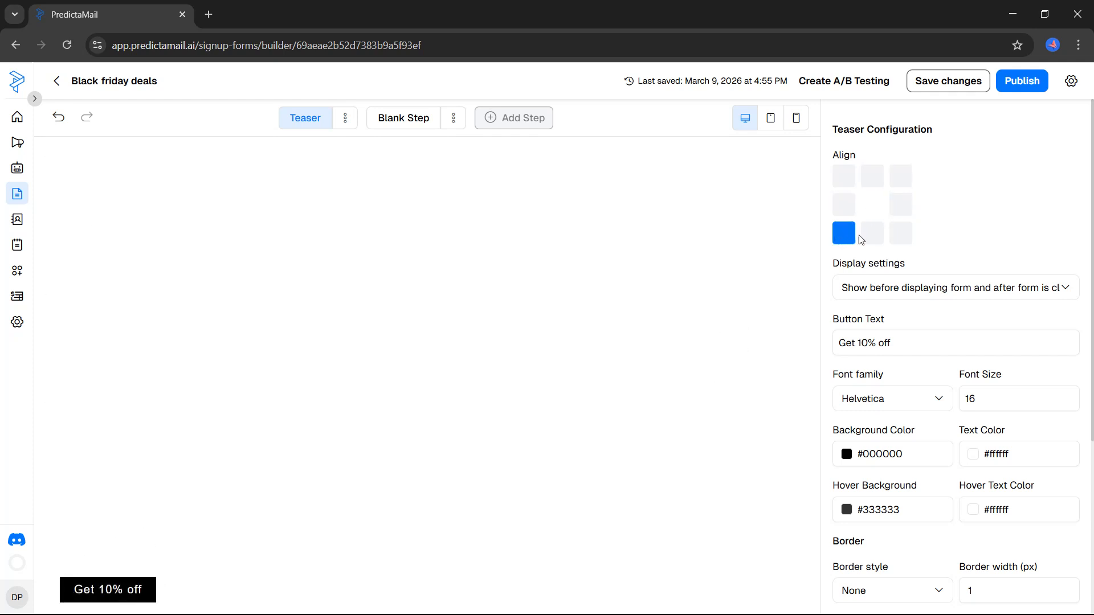
pyautogui.click(869, 236)
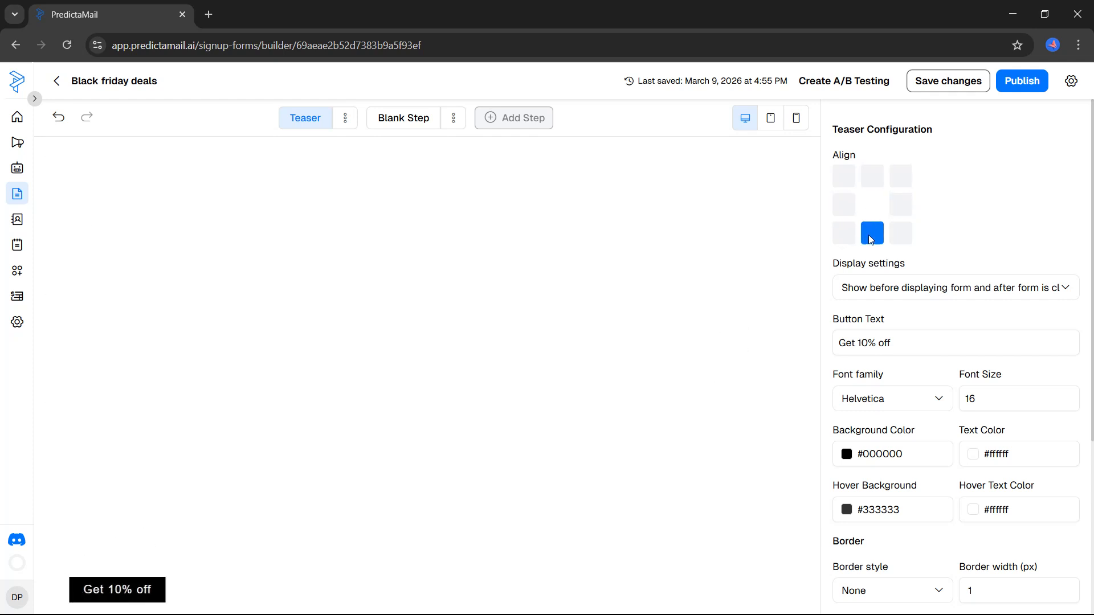
pyautogui.click(899, 242)
pyautogui.click(900, 212)
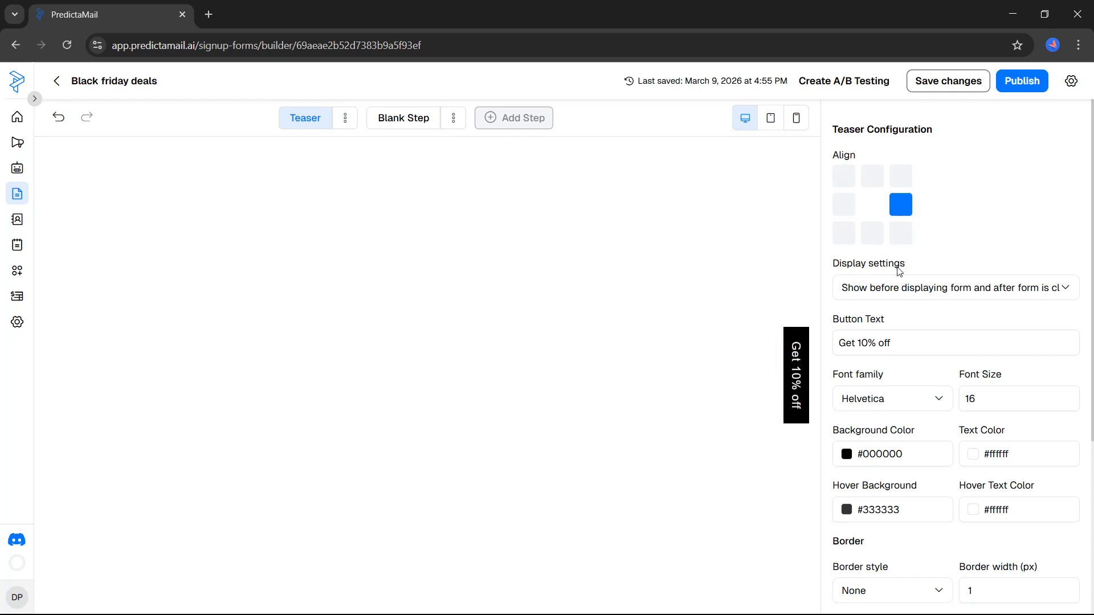
# Review the teaser's display settings, font family options, colors, border, spacing and drop shadow settings without changing them
pyautogui.click(877, 288)
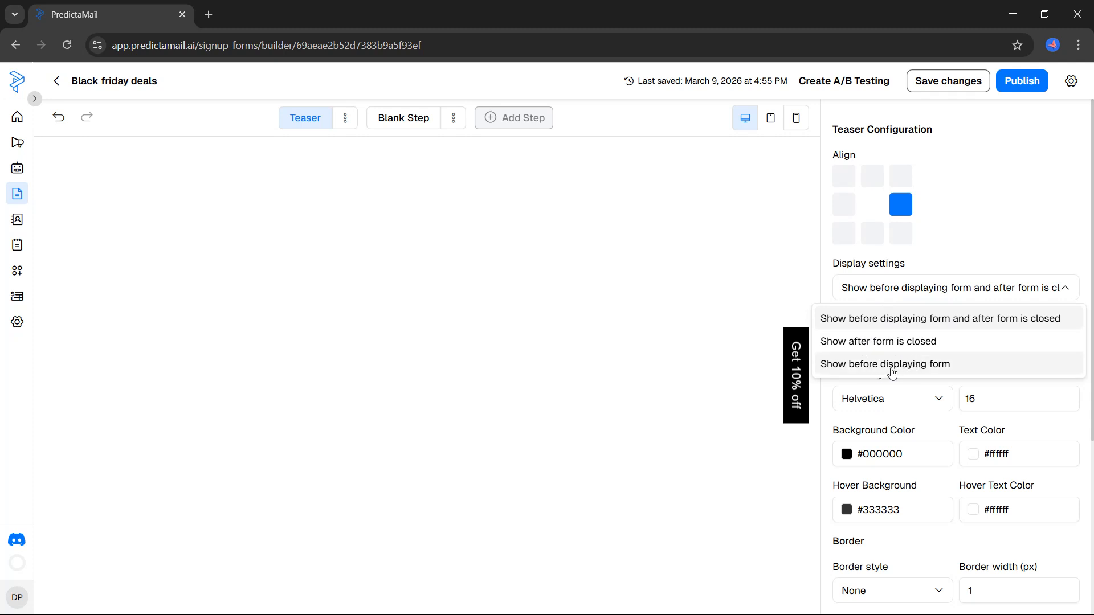
pyautogui.click(933, 384)
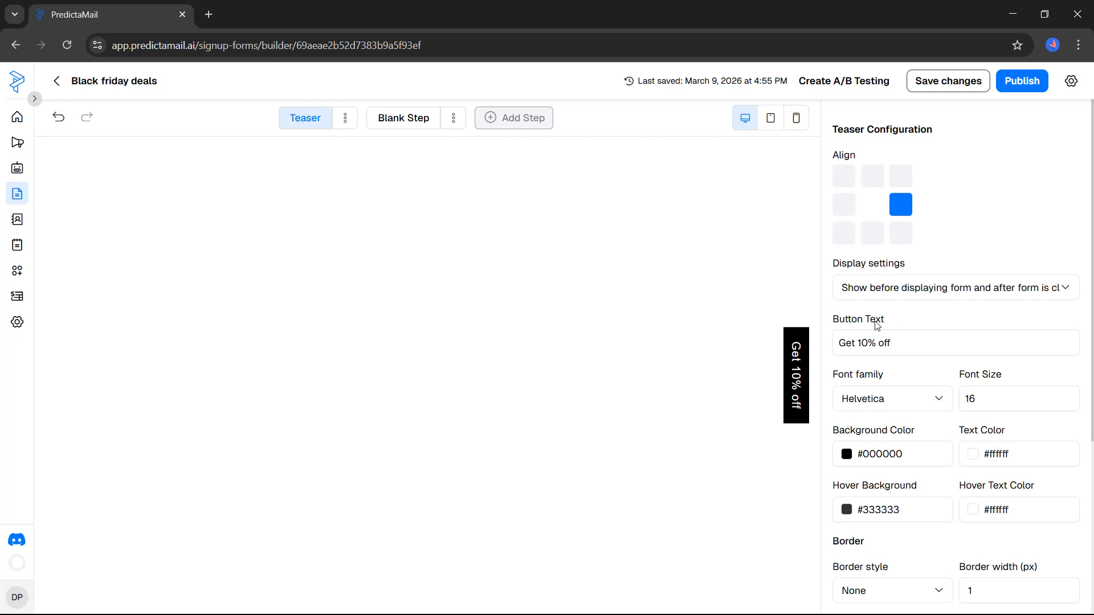
pyautogui.scroll(-3, 851, 331)
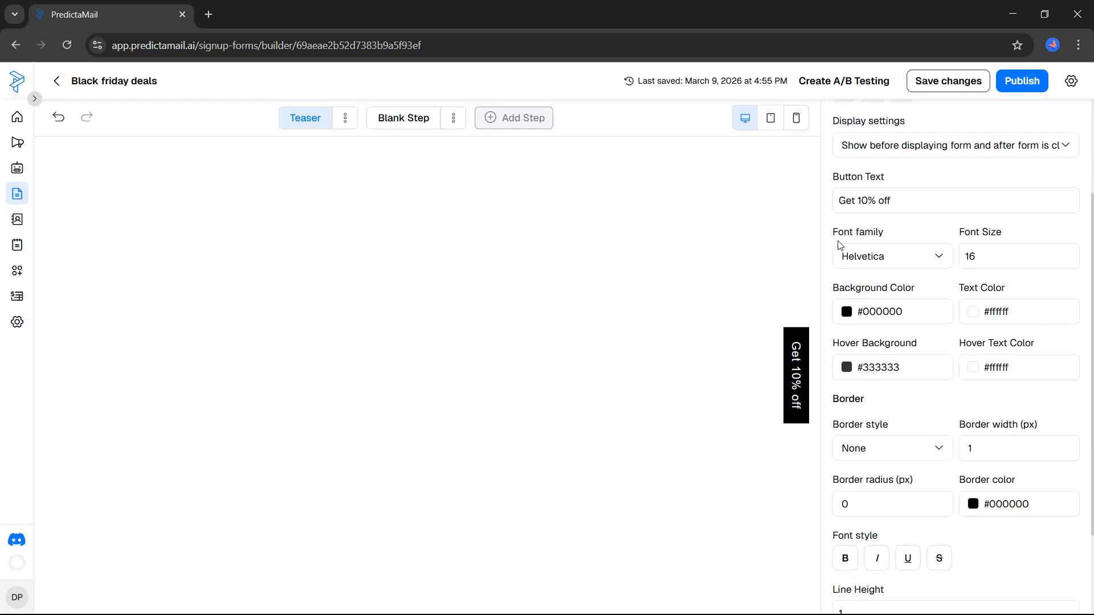
pyautogui.click(865, 257)
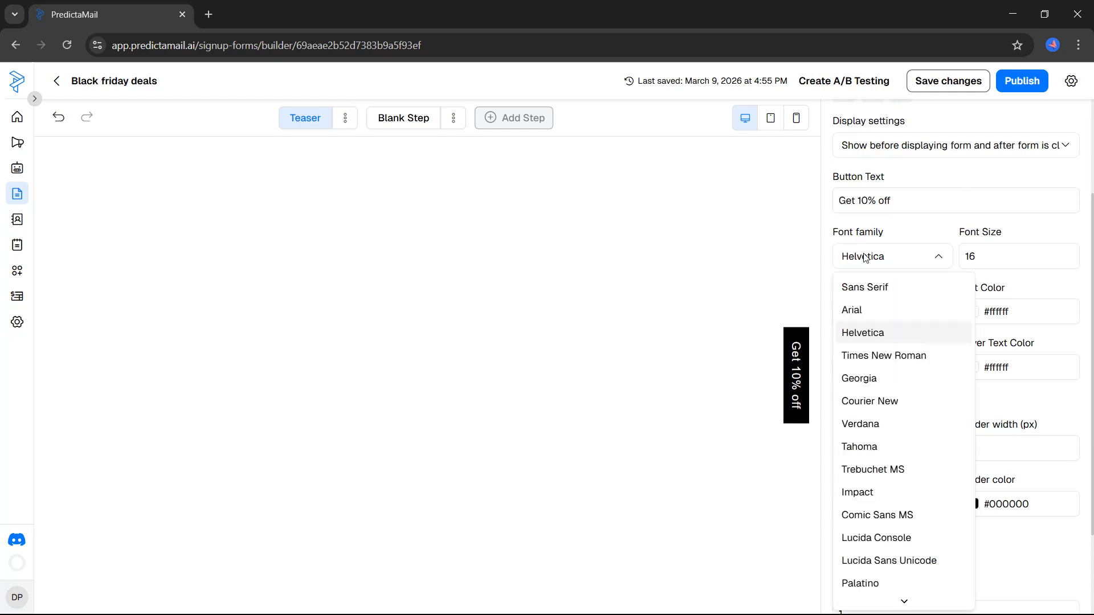
pyautogui.click(865, 257)
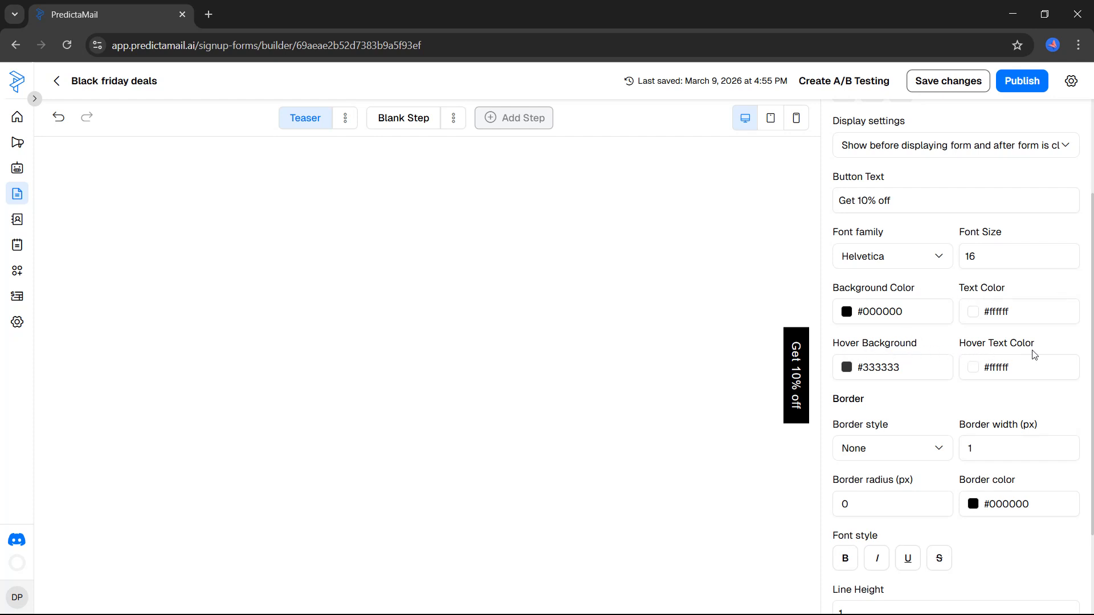
pyautogui.scroll(-2, 1003, 353)
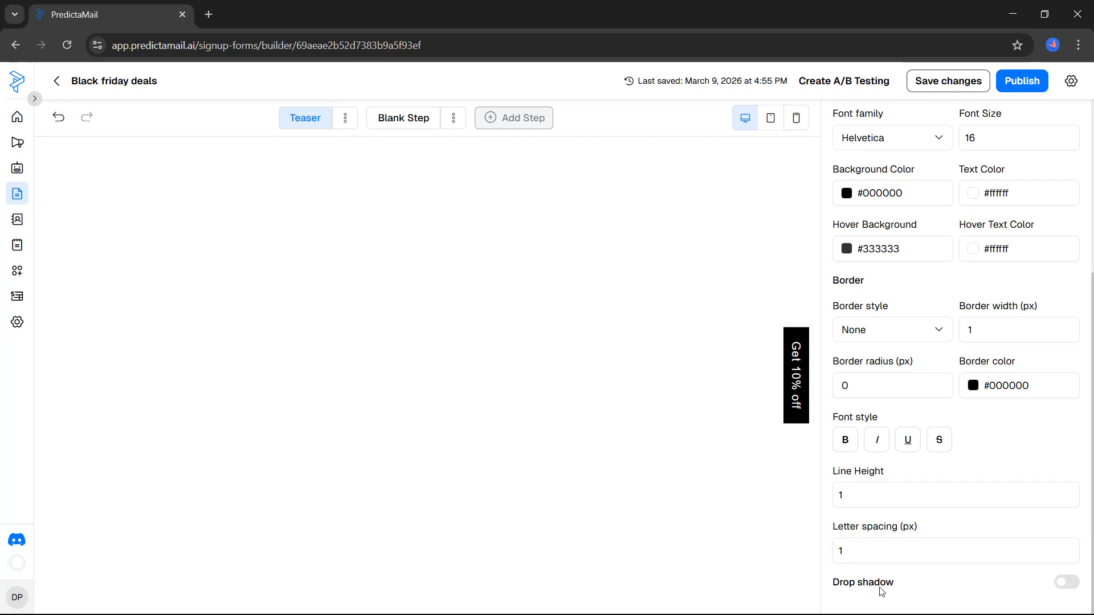
# Add a First Name field, an Email field and a Submit button, in that order, to the form's blank step
pyautogui.click(415, 130)
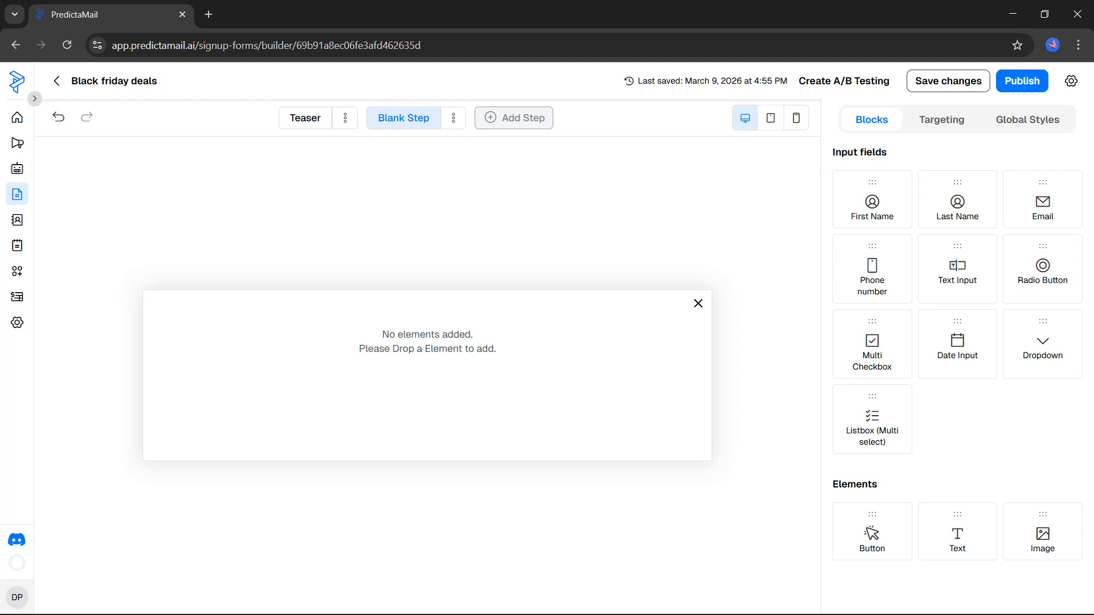
pyautogui.moveTo(871, 205); pyautogui.dragTo(542, 336)
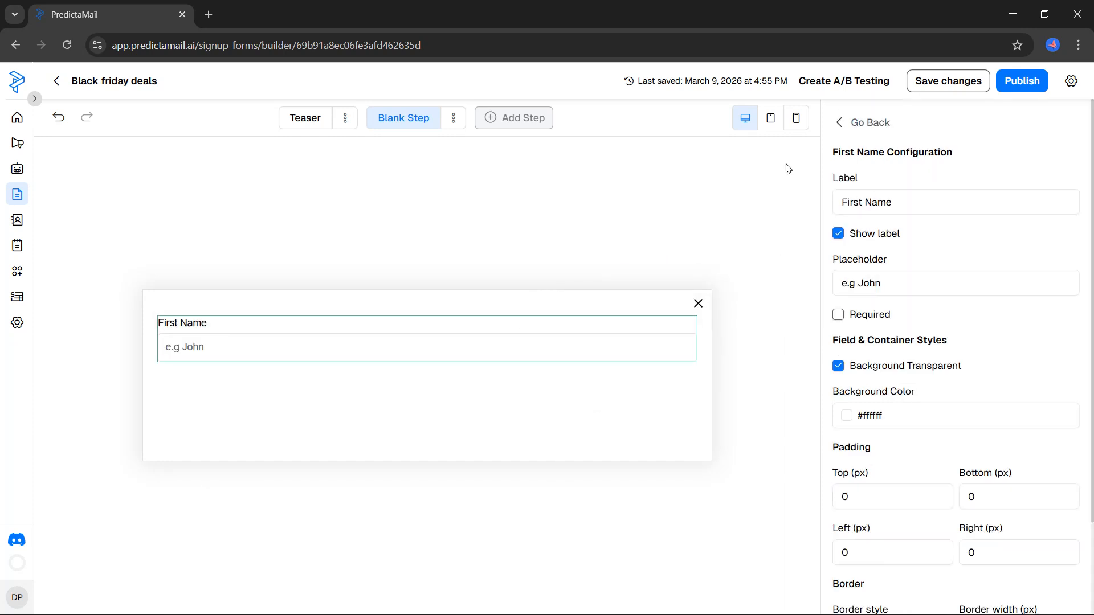
pyautogui.click(836, 130)
pyautogui.moveTo(1042, 215); pyautogui.dragTo(513, 393)
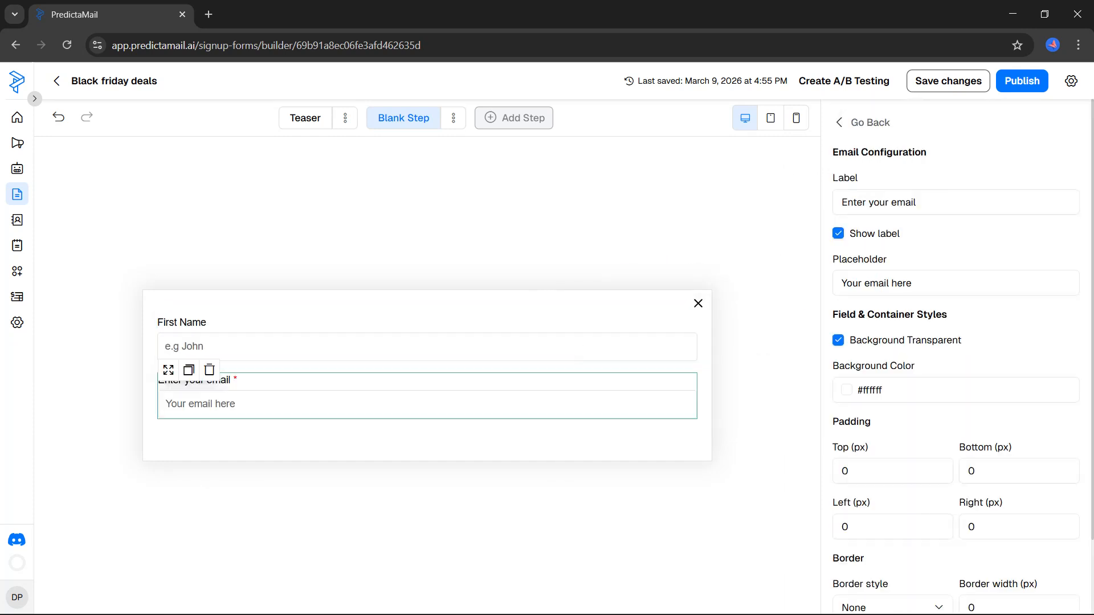
pyautogui.click(856, 133)
pyautogui.moveTo(871, 533); pyautogui.dragTo(483, 452)
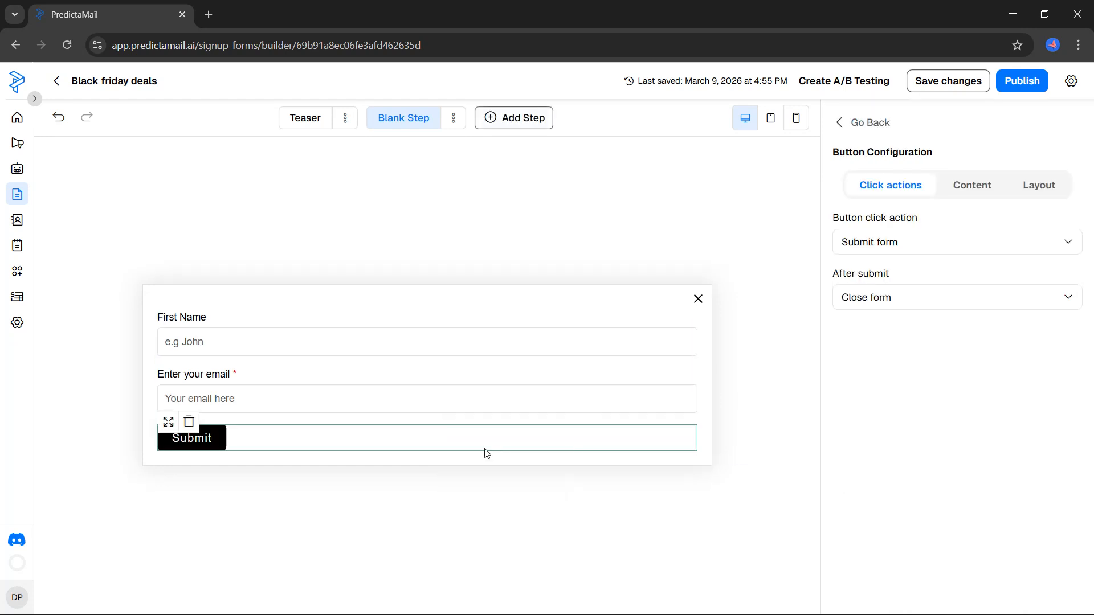
pyautogui.click(840, 127)
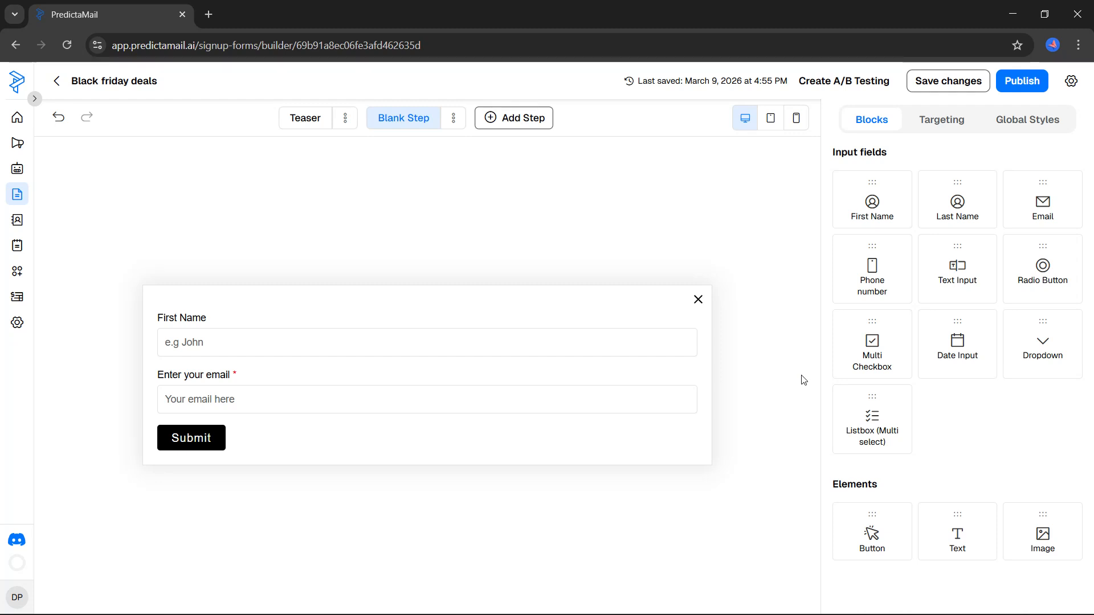
# Examine the First Name field's label, placeholder, required, background, padding and border settings
pyautogui.click(616, 327)
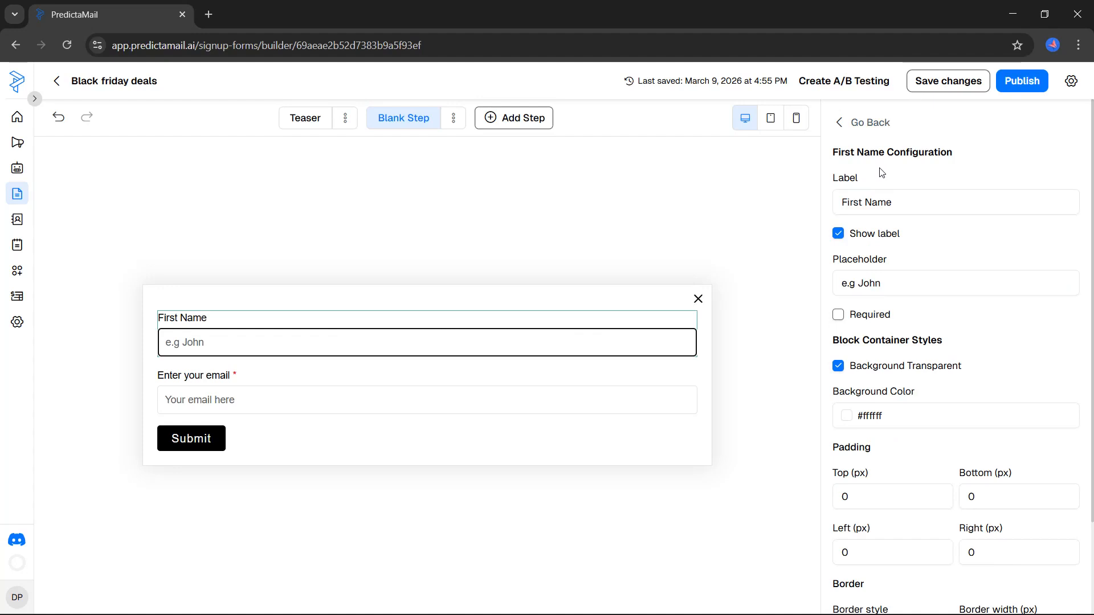
pyautogui.scroll(-1, 882, 165)
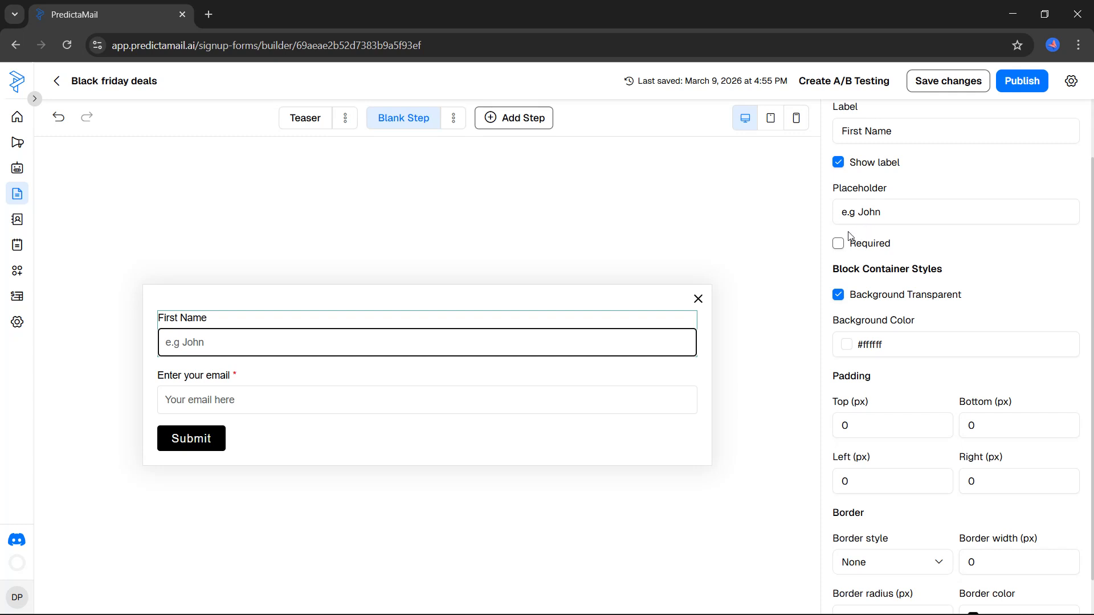
pyautogui.scroll(-1, 849, 235)
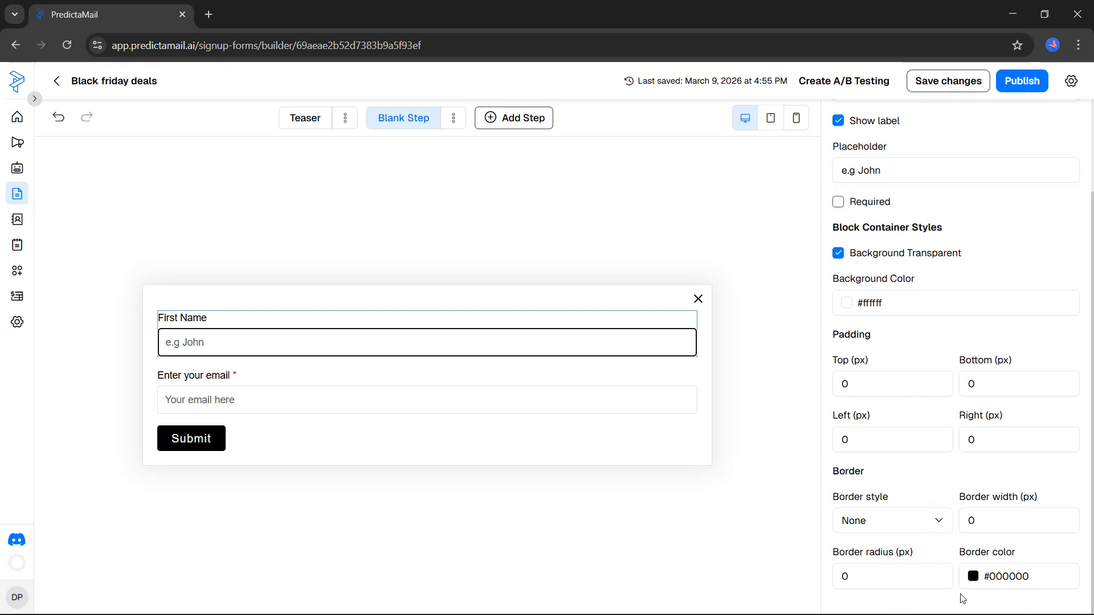
pyautogui.press('alt')
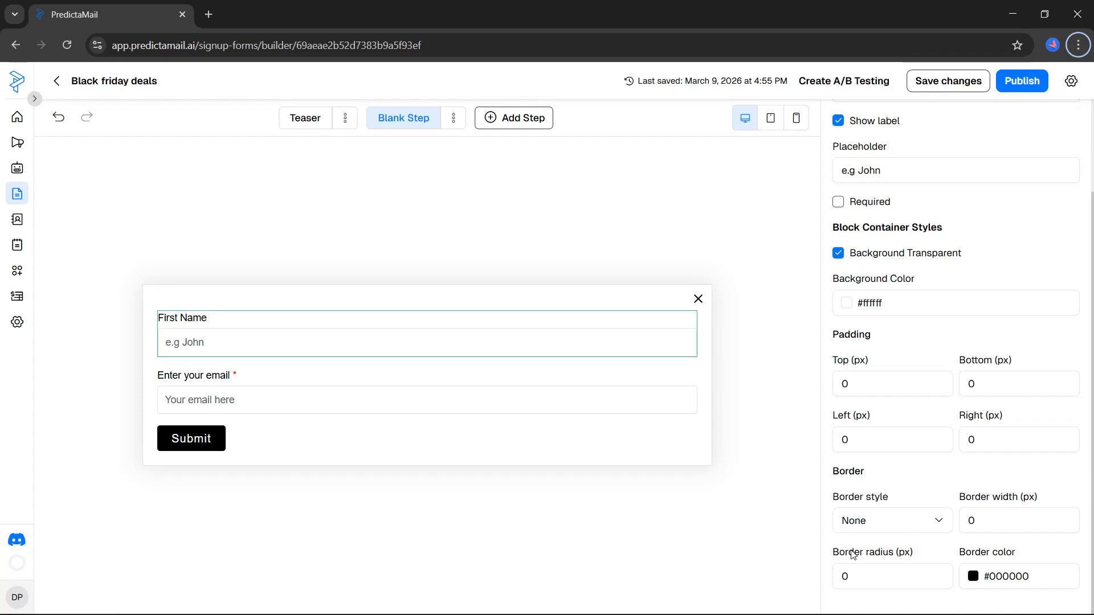
# Examine the Submit button's available click actions and after-submit options, keeping Submit form and Close form
pyautogui.click(608, 448)
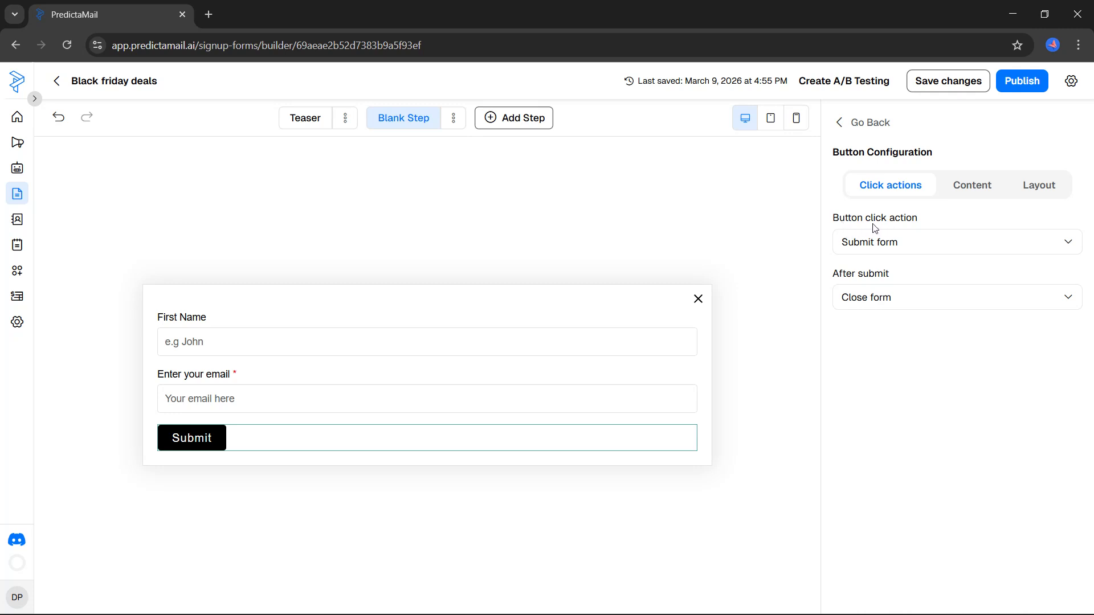
pyautogui.click(873, 242)
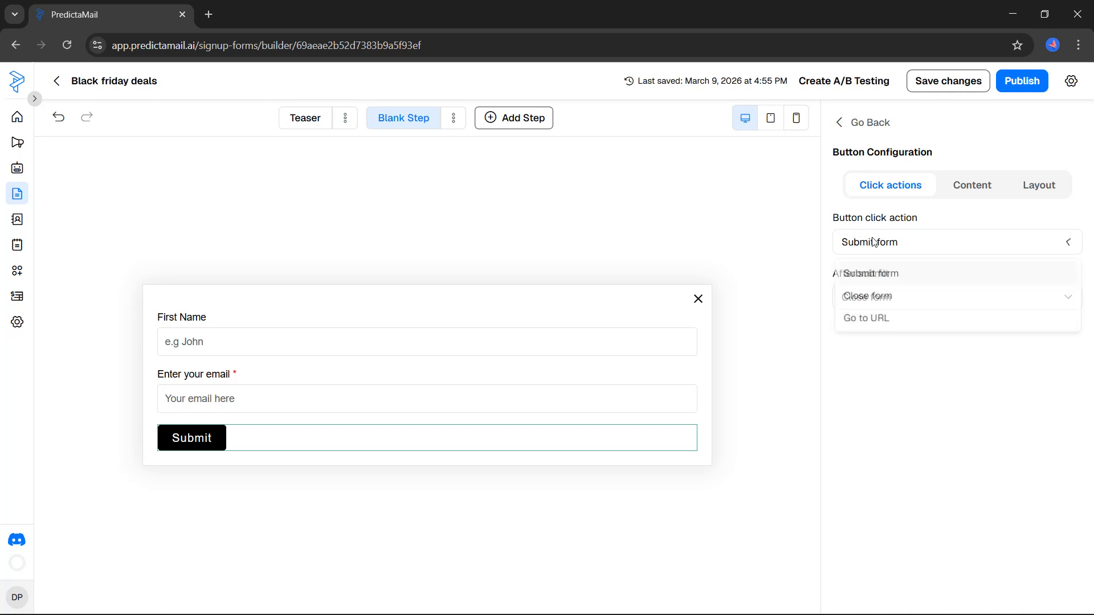
pyautogui.click(874, 352)
pyautogui.click(848, 296)
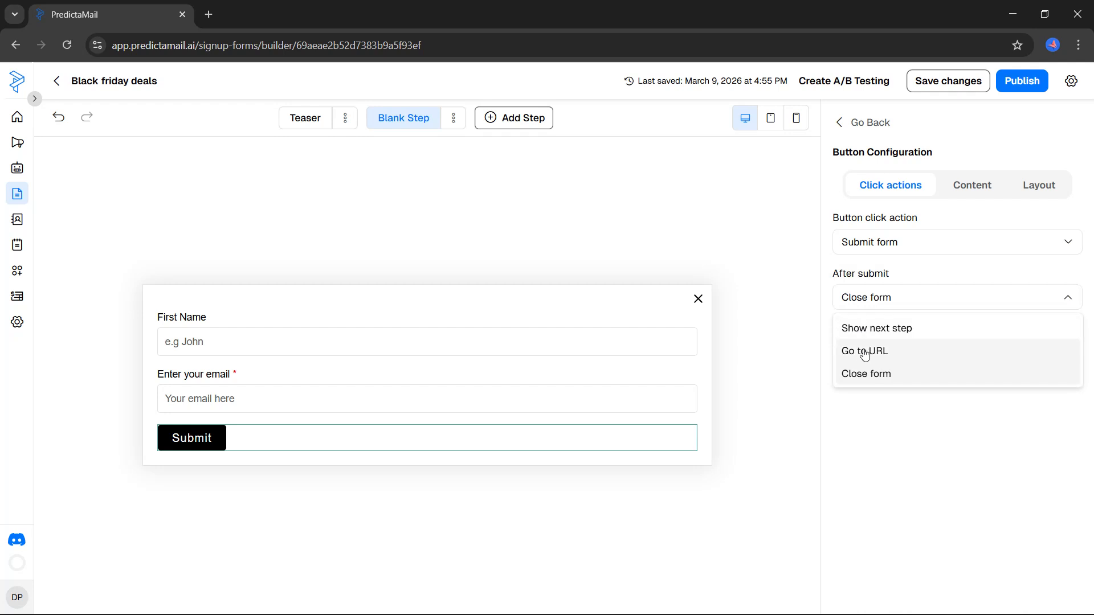
pyautogui.click(869, 387)
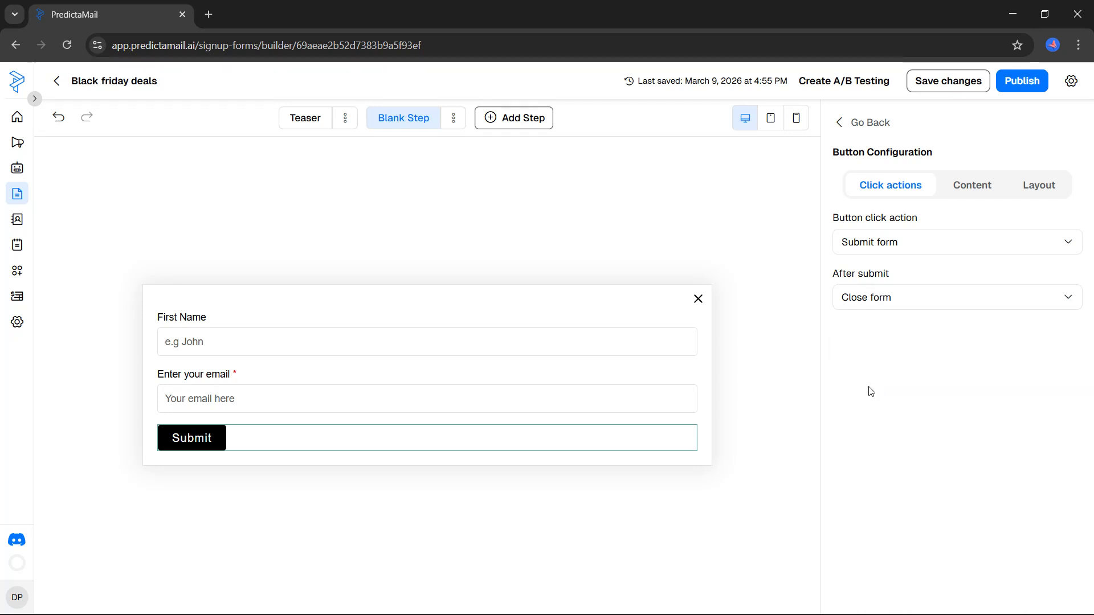
# Examine the Submit button's content settings, including text, font family, colors, border, font style and text alignment
pyautogui.click(970, 186)
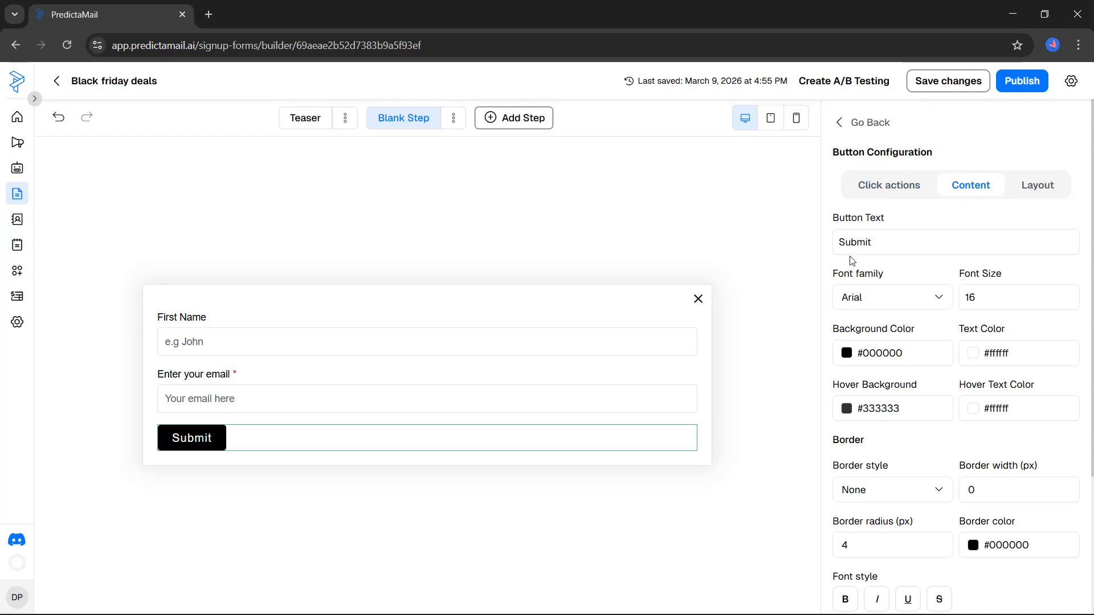
pyautogui.scroll(-1, 872, 259)
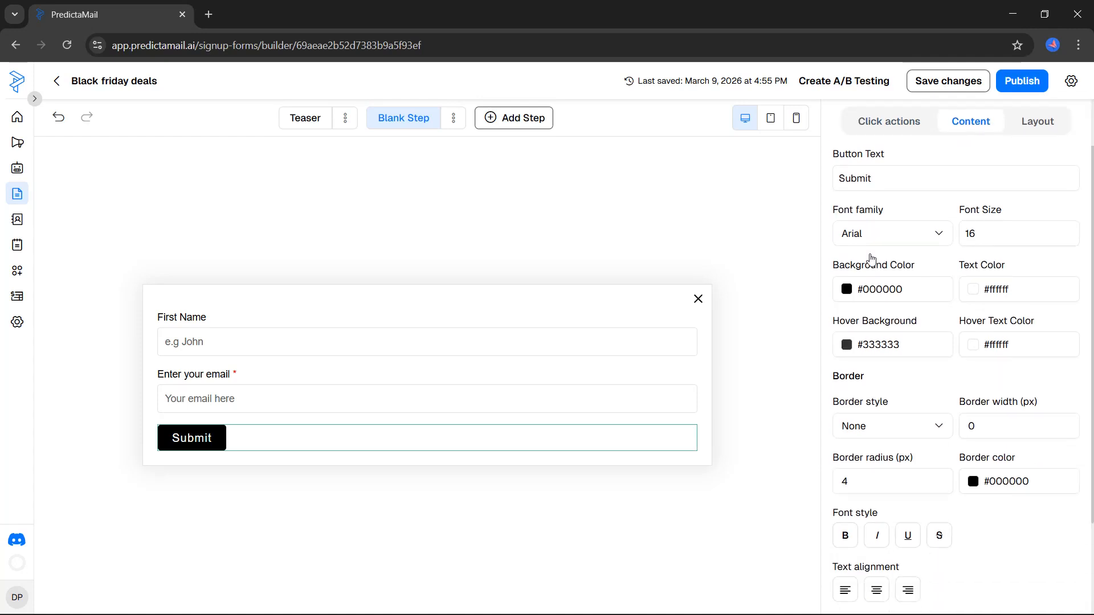
pyautogui.click(860, 227)
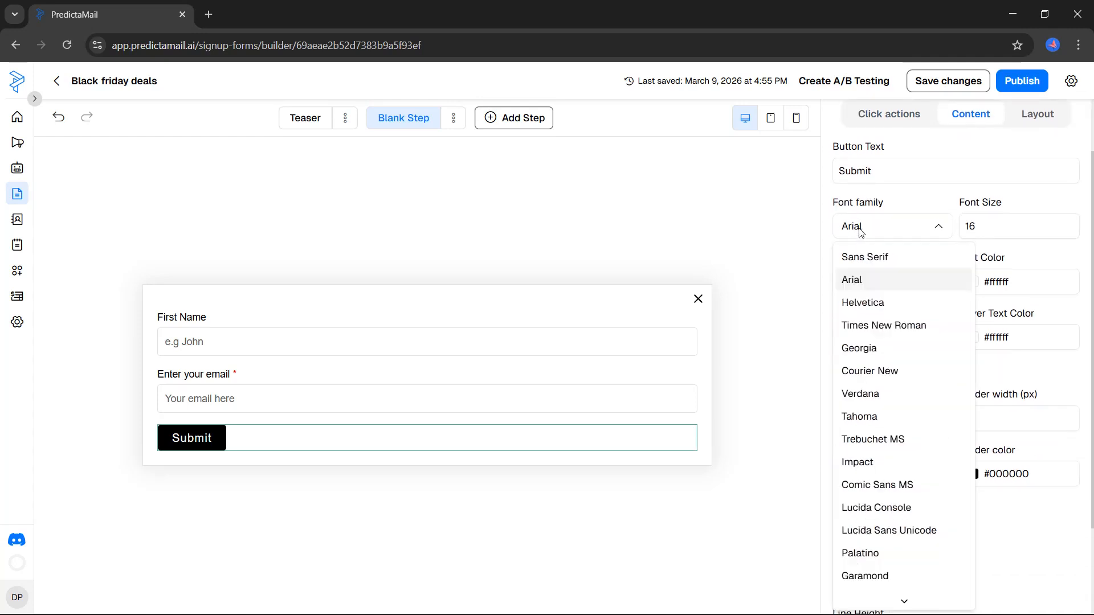
pyautogui.click(861, 231)
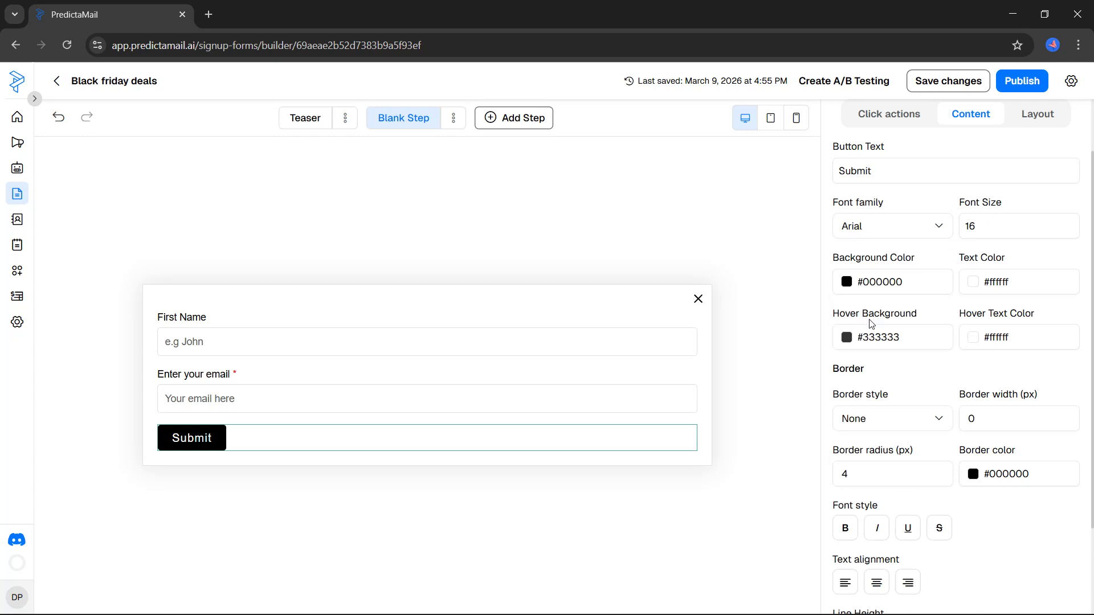
pyautogui.scroll(-2, 997, 322)
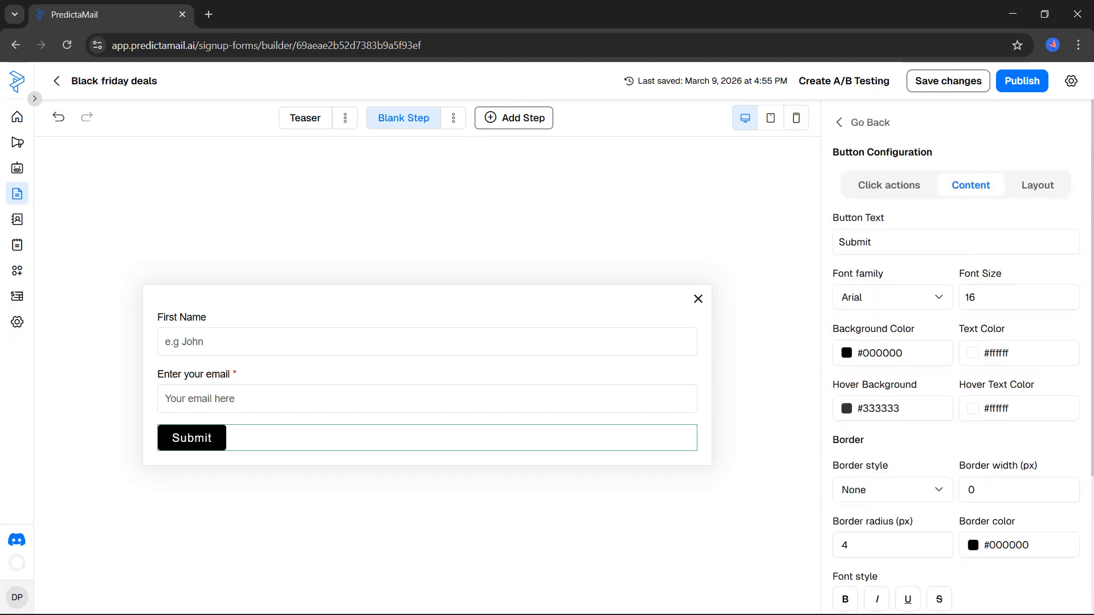
# Examine the Submit button's layout settings, including the button width choices, container background, padding and border style options
pyautogui.click(1037, 190)
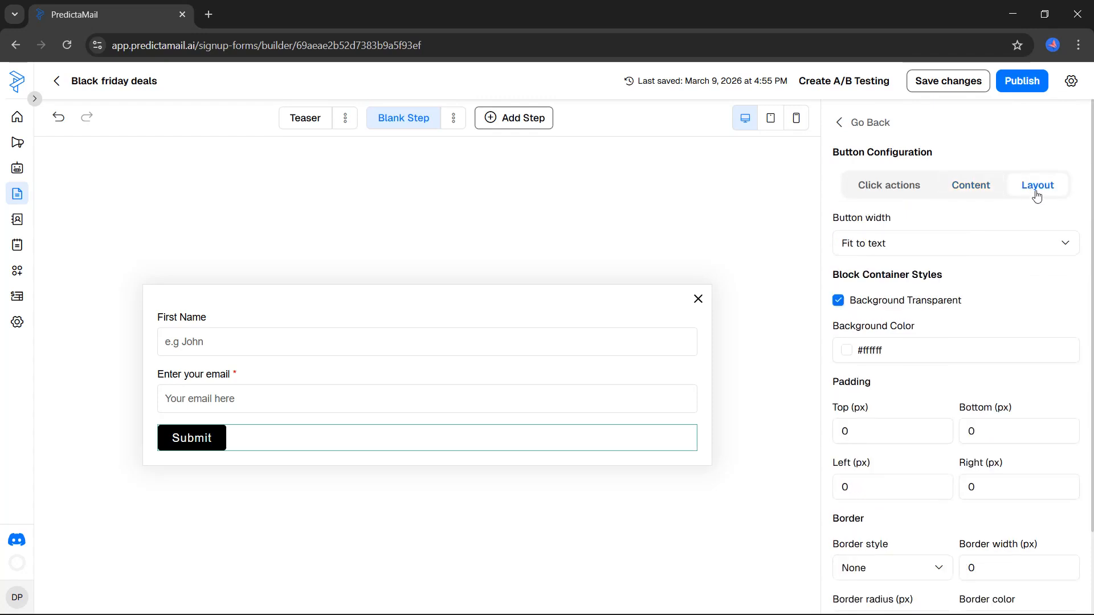
pyautogui.click(858, 248)
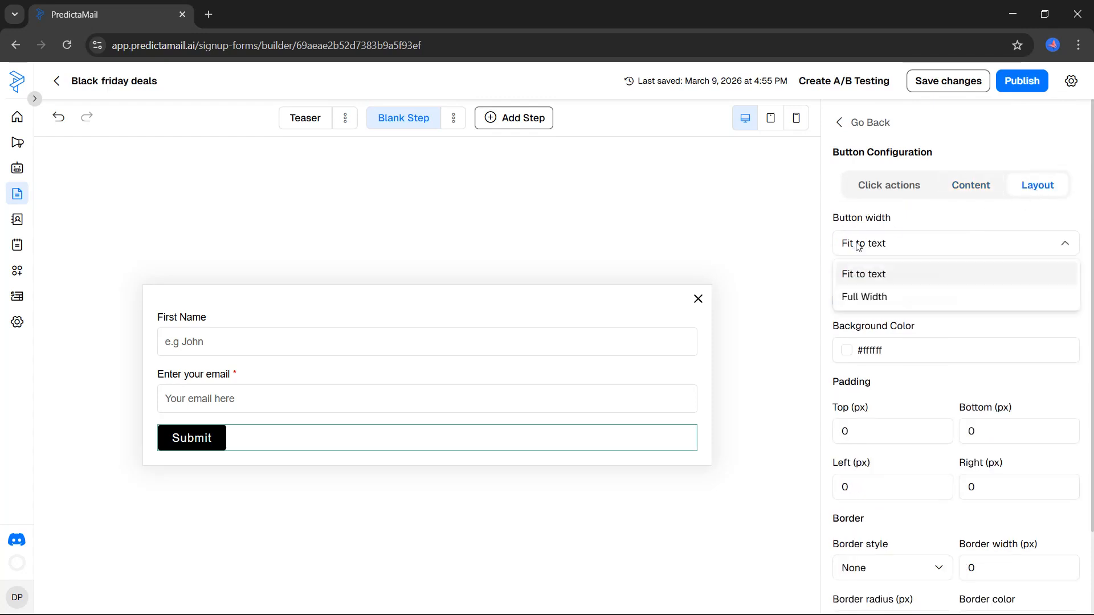
pyautogui.click(859, 304)
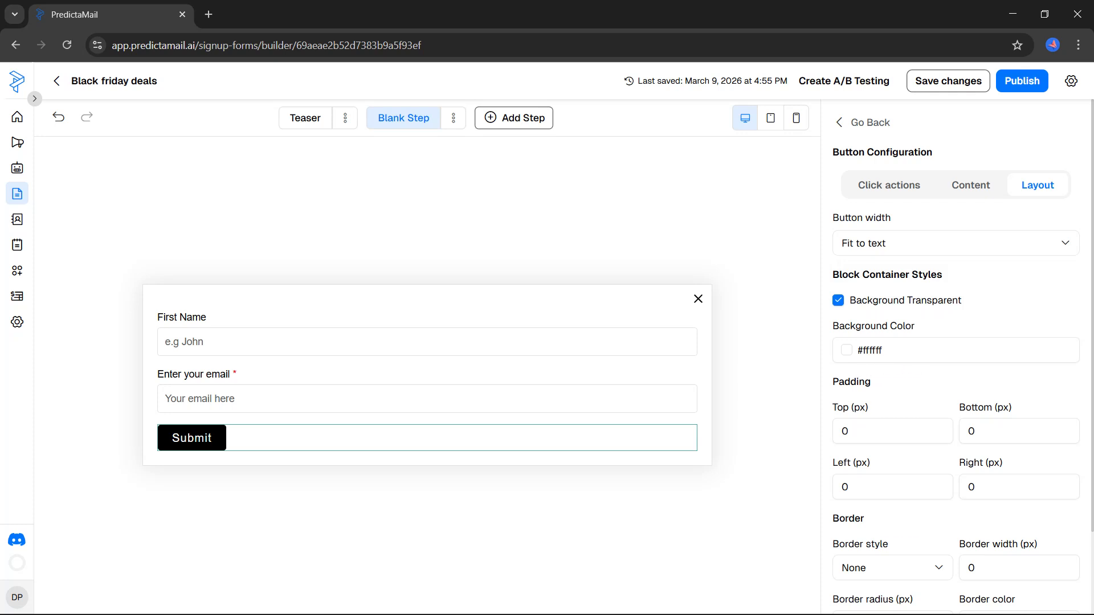
pyautogui.scroll(-3, 899, 313)
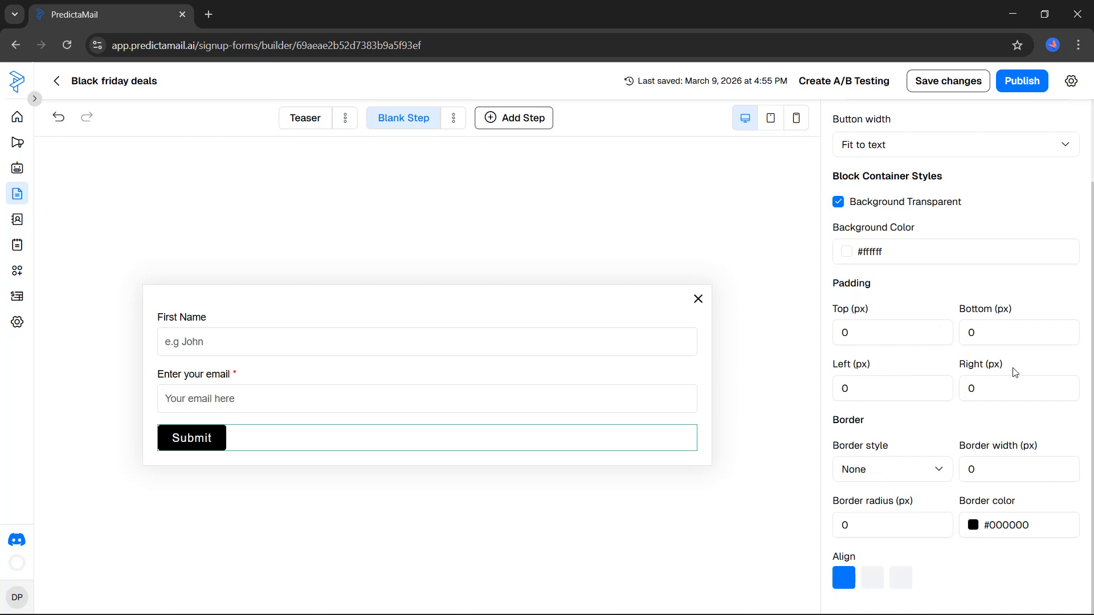
pyautogui.click(906, 473)
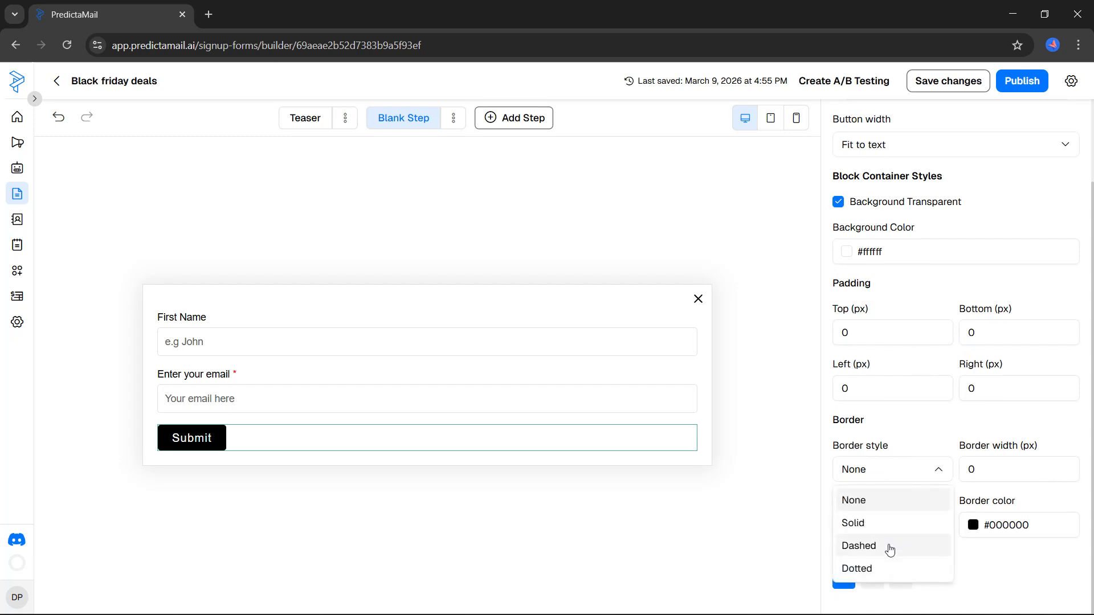
pyautogui.click(990, 456)
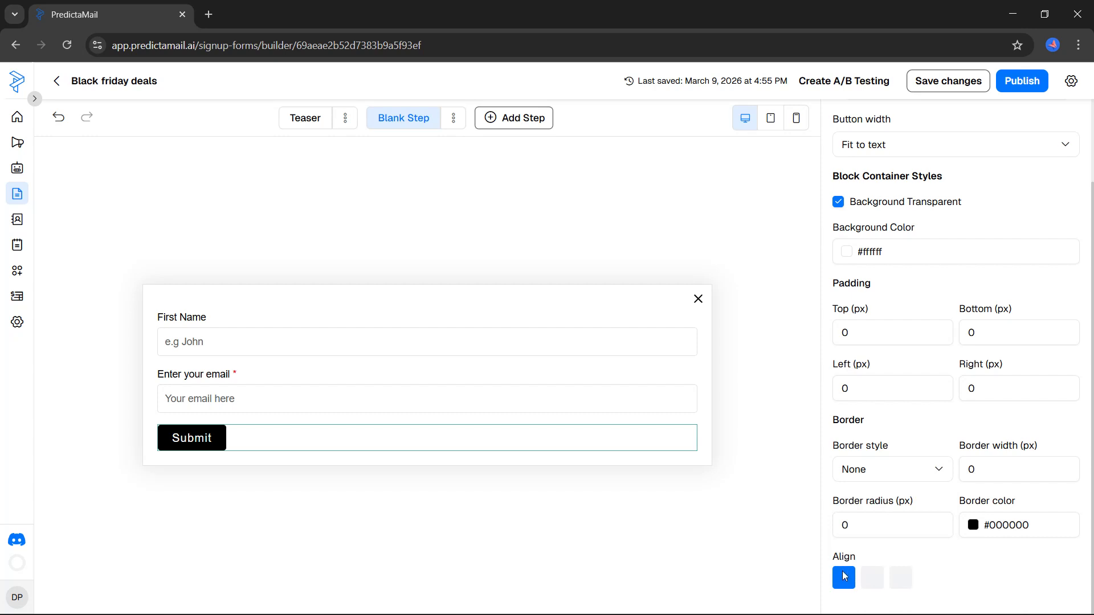
# Align the Submit button to the right of the form and leave its configuration
pyautogui.click(876, 578)
pyautogui.click(894, 579)
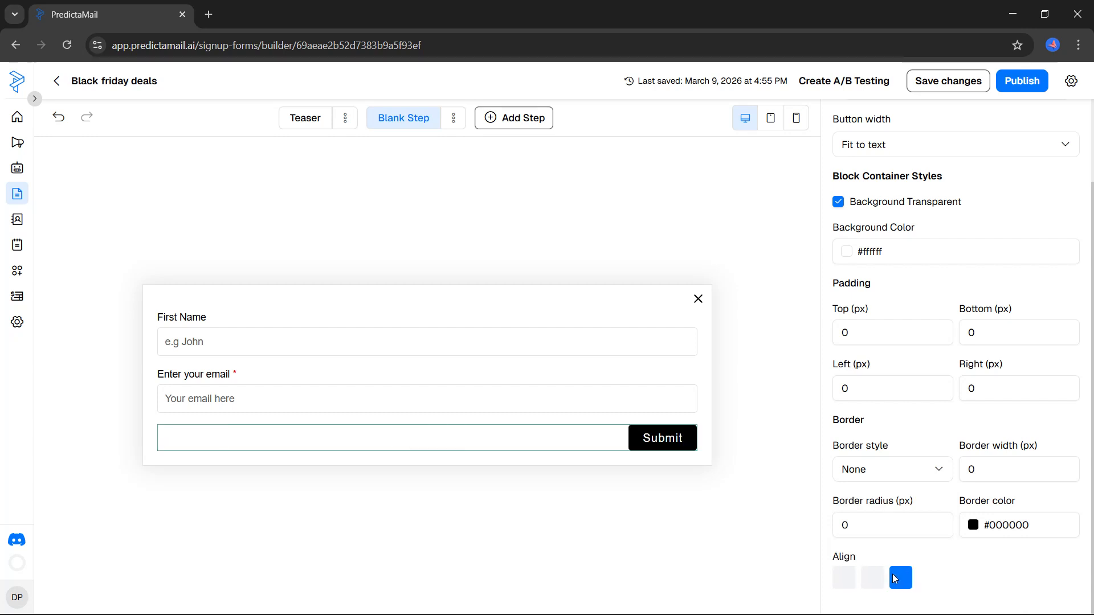
pyautogui.scroll(2, 958, 484)
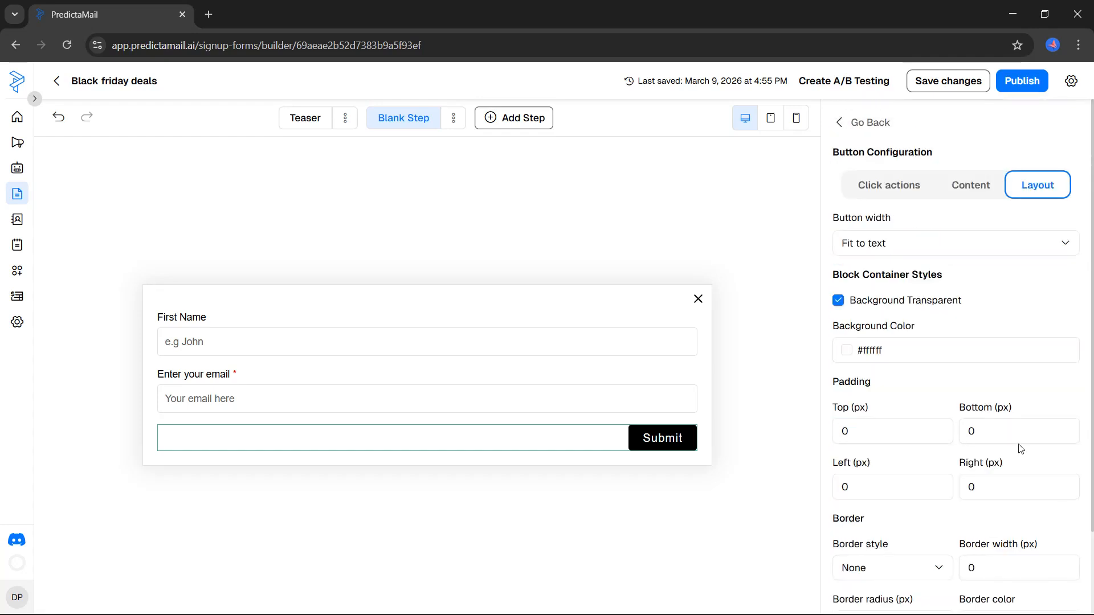
pyautogui.click(849, 126)
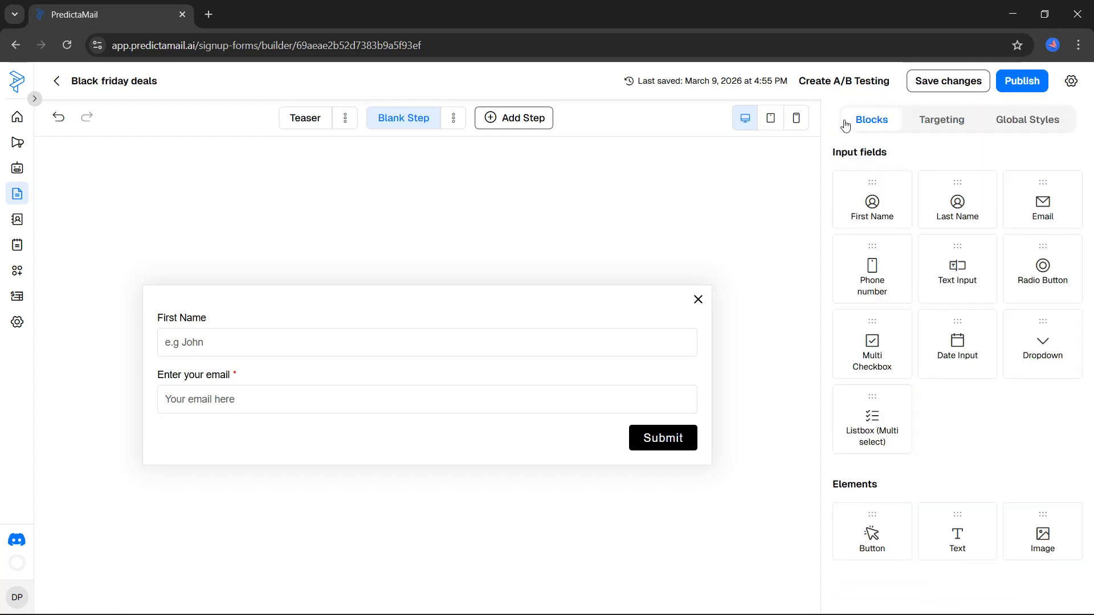
# Set the form's display timing to Based on rules and check the frequency choices, keeping 5 days
pyautogui.click(932, 126)
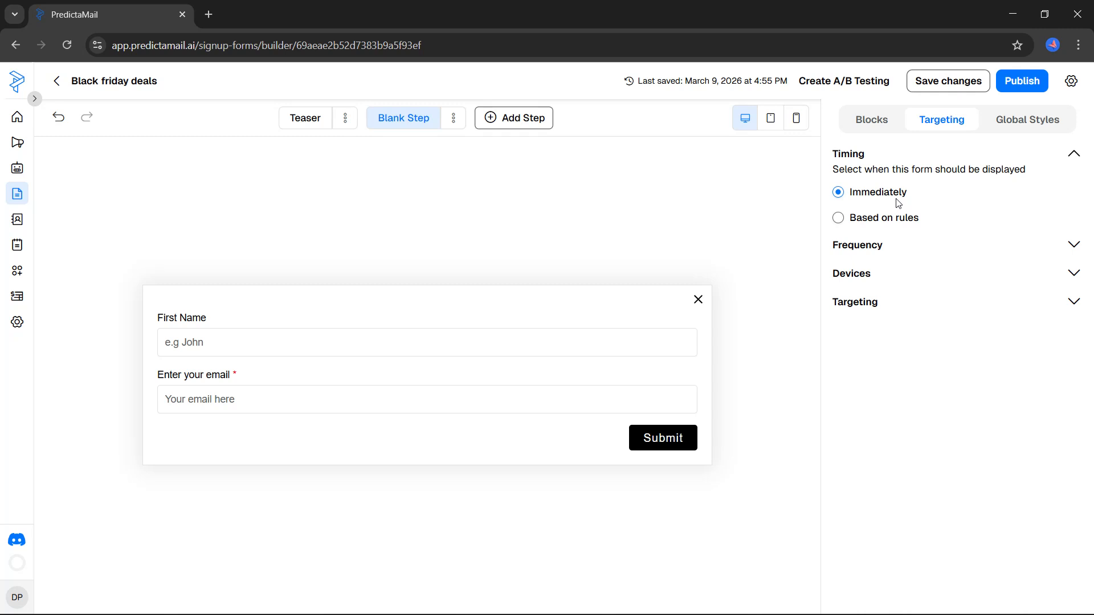
pyautogui.click(852, 221)
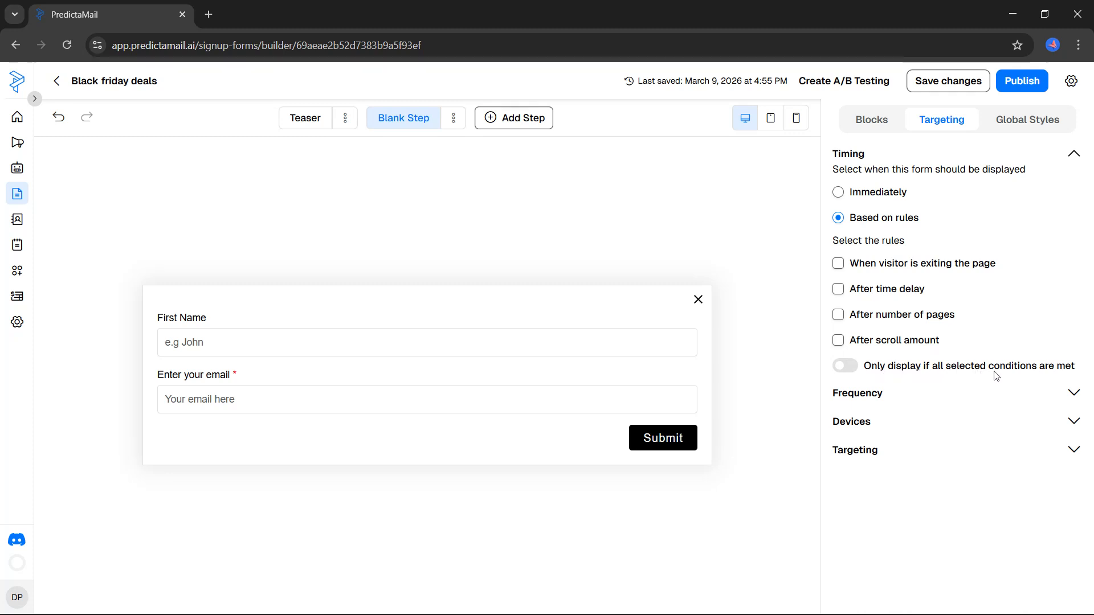
pyautogui.click(906, 402)
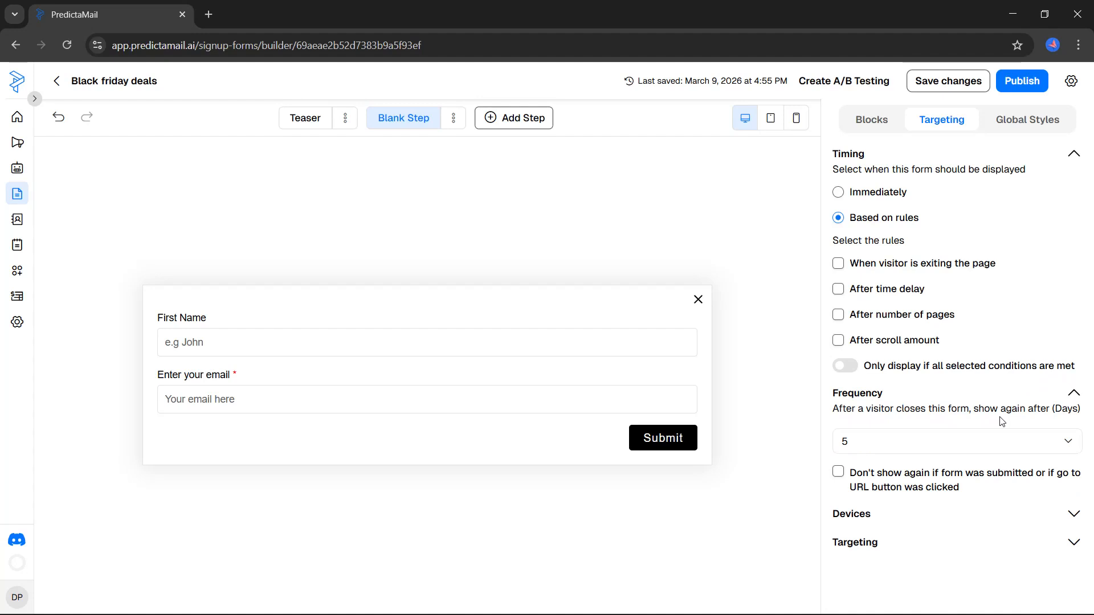
pyautogui.click(1000, 442)
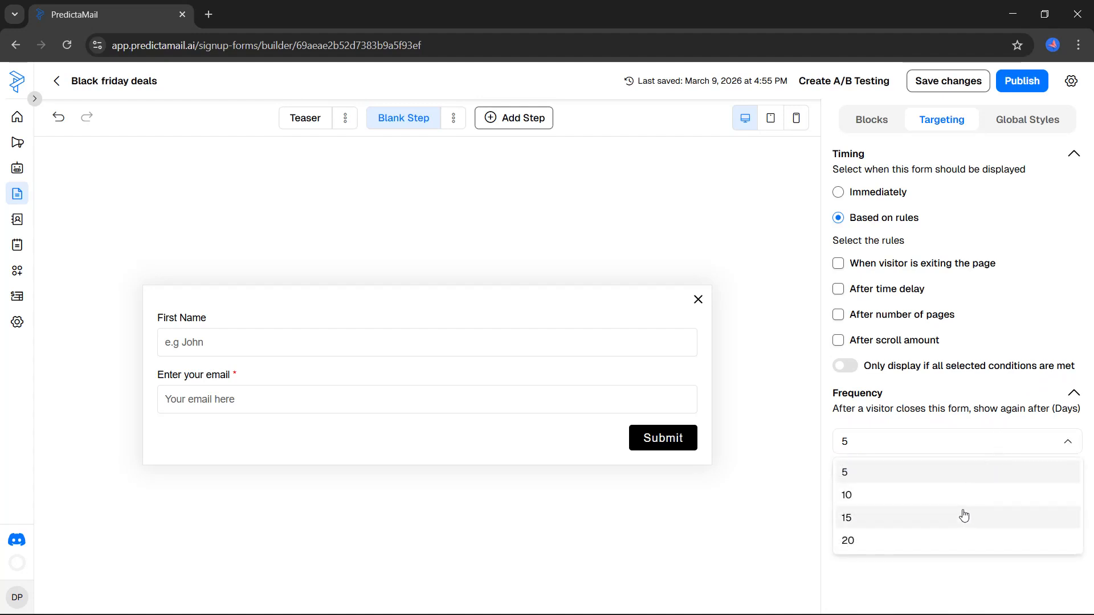
pyautogui.click(966, 597)
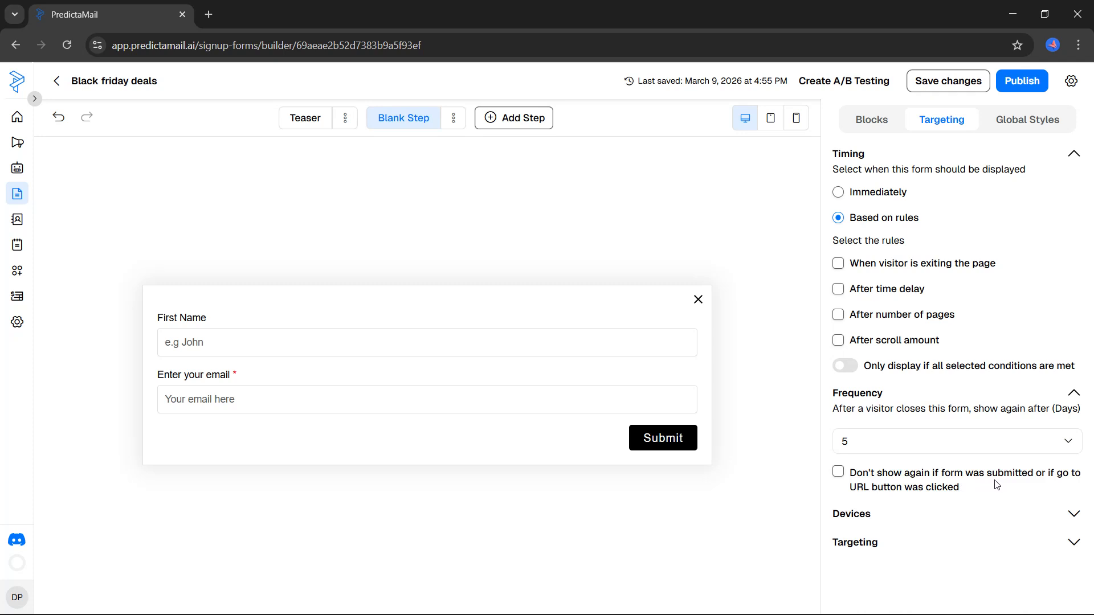
# Examine the form's device display options and the visitor targeting choices without changing them
pyautogui.click(992, 515)
pyautogui.scroll(-1, 990, 507)
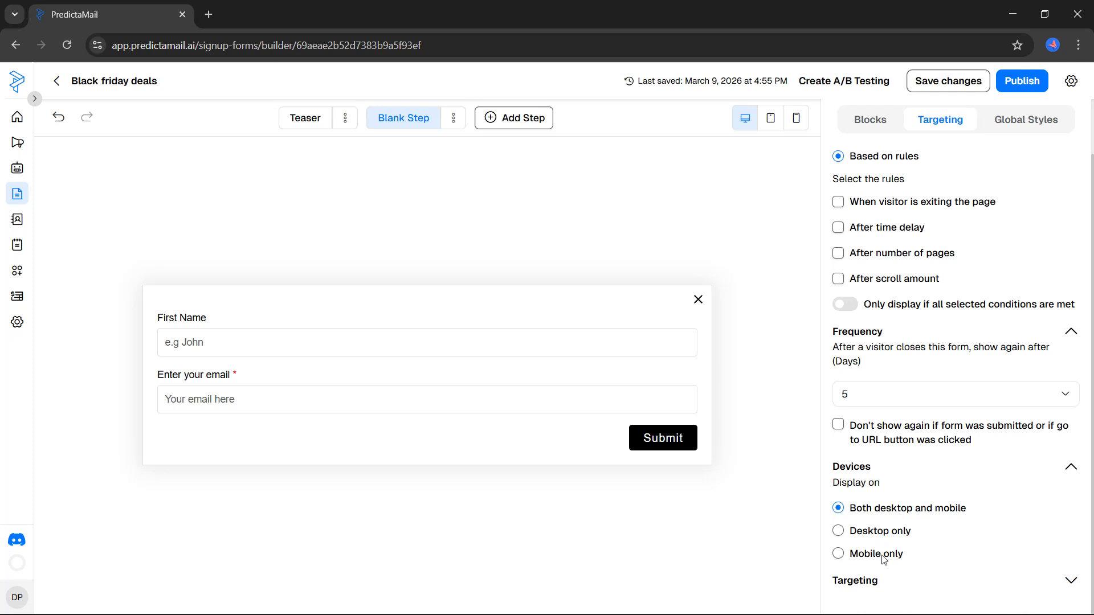
pyautogui.click(885, 584)
pyautogui.scroll(-3, 886, 587)
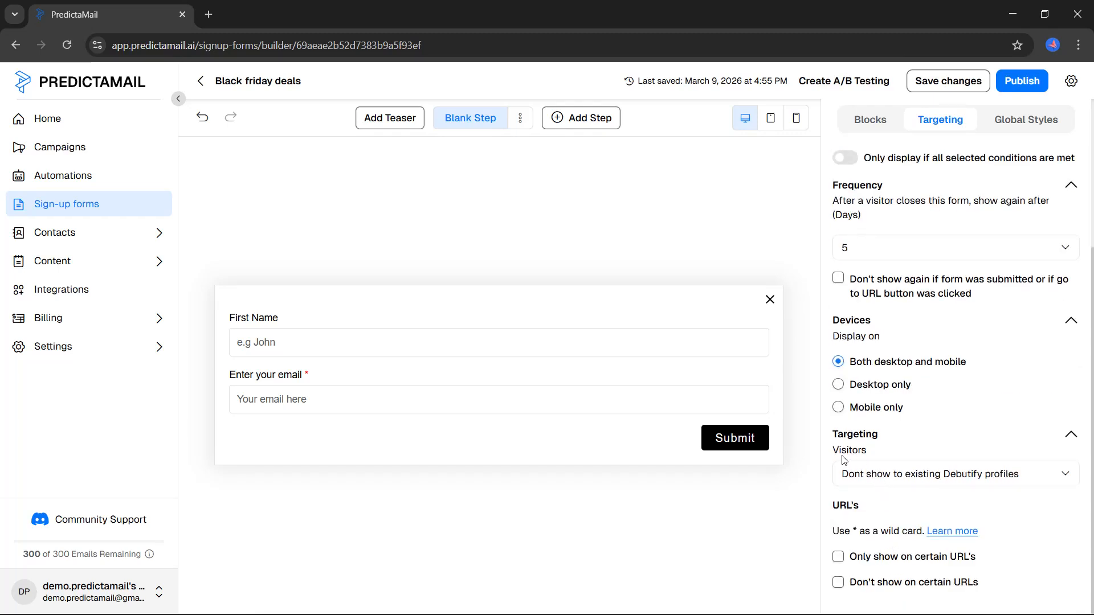
pyautogui.click(872, 478)
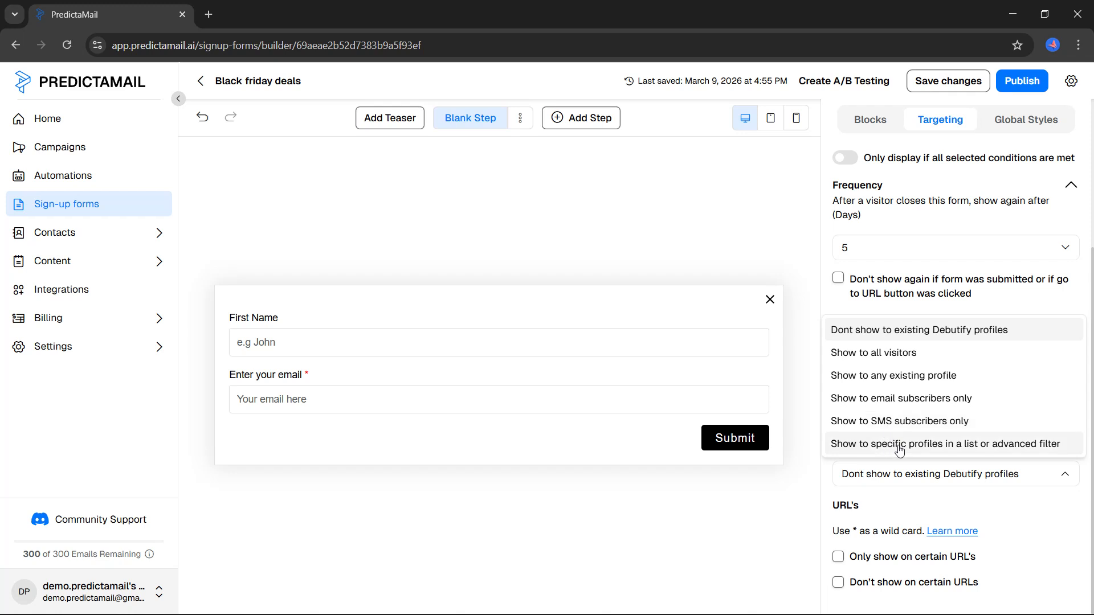
pyautogui.click(814, 464)
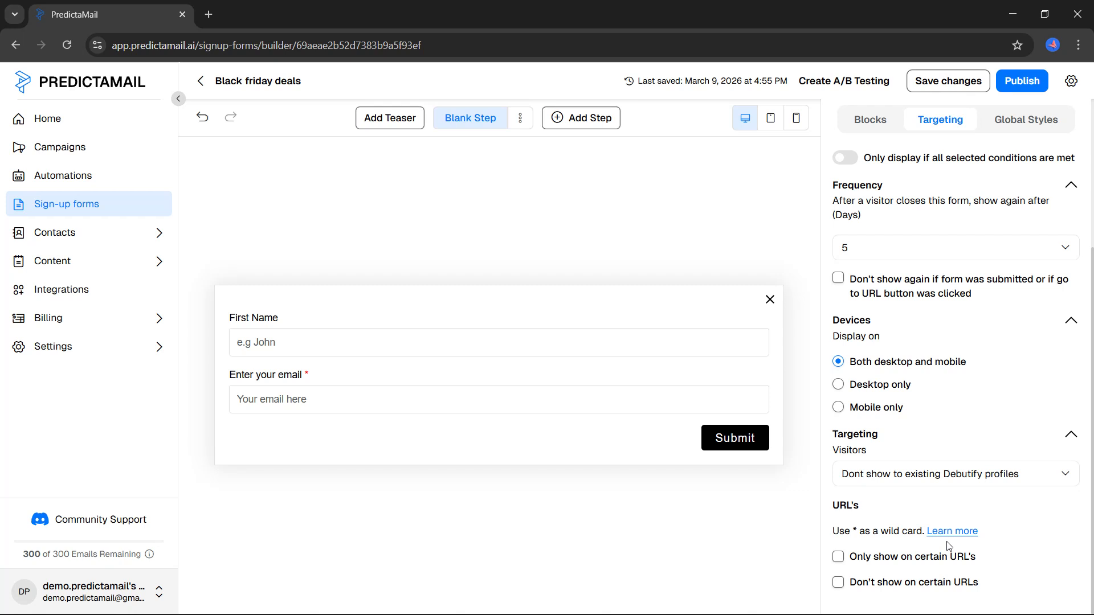
# Enable the URL rules "Only show on certain URL's" and "Don't show on certain URLs", both with the Containing condition
pyautogui.click(839, 558)
pyautogui.scroll(-1, 865, 559)
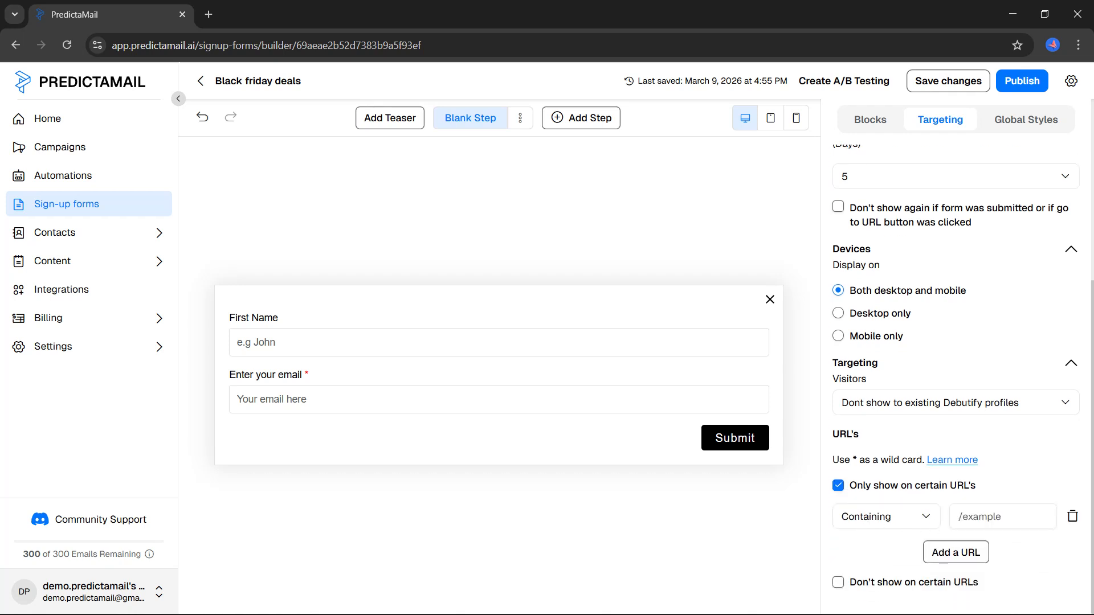
pyautogui.click(900, 530)
pyautogui.click(899, 530)
pyautogui.click(840, 585)
pyautogui.scroll(-1, 849, 570)
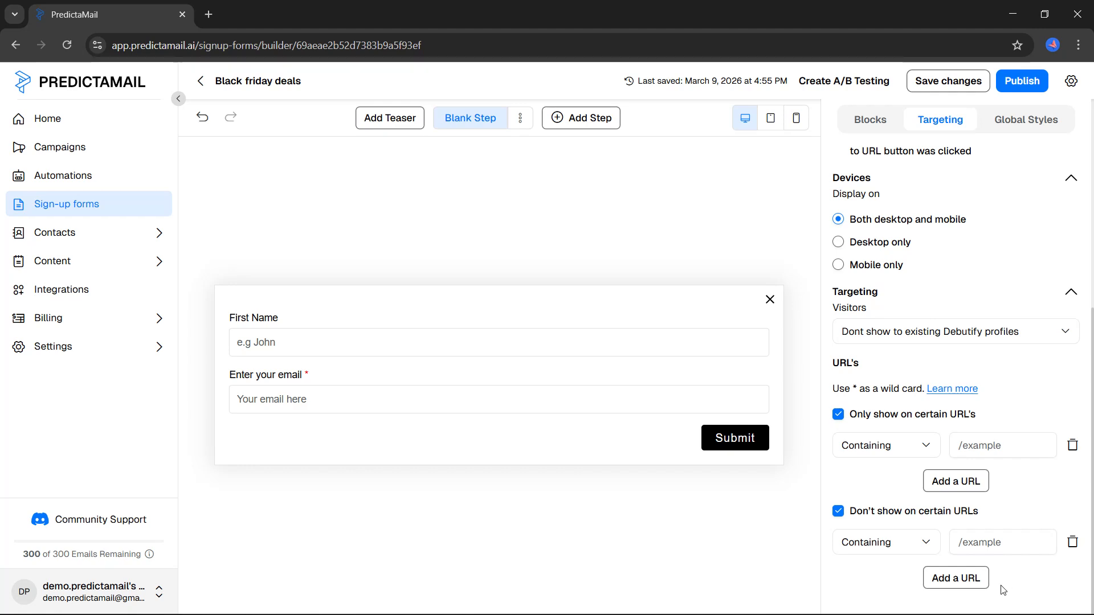
# Examine the global Form Layout settings, including the form type and width choices, padding and border, keeping Popup and Custom width
pyautogui.click(1023, 128)
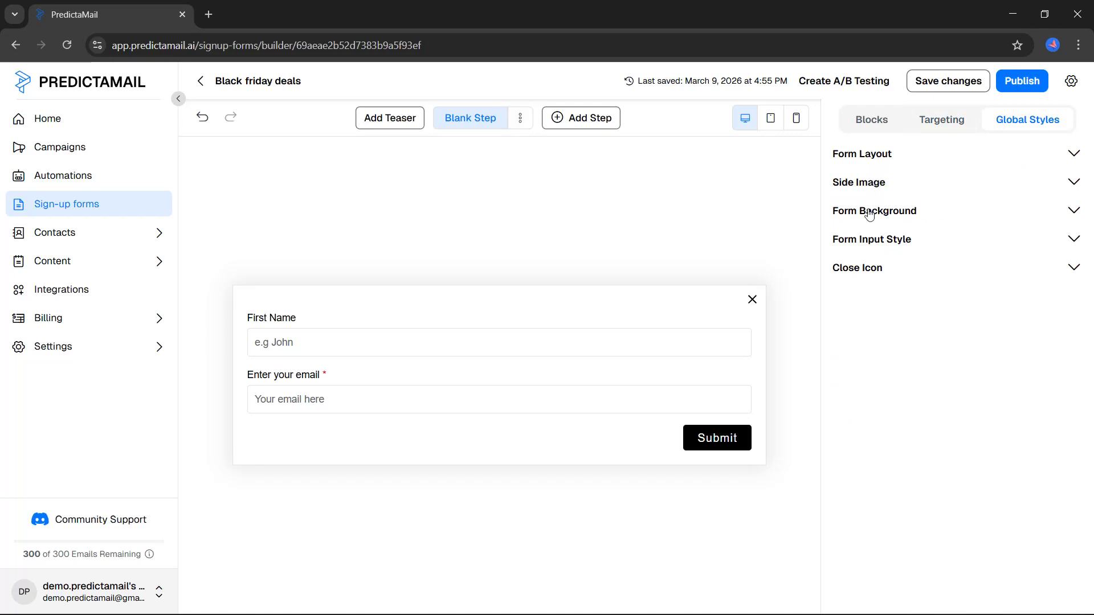
pyautogui.click(864, 159)
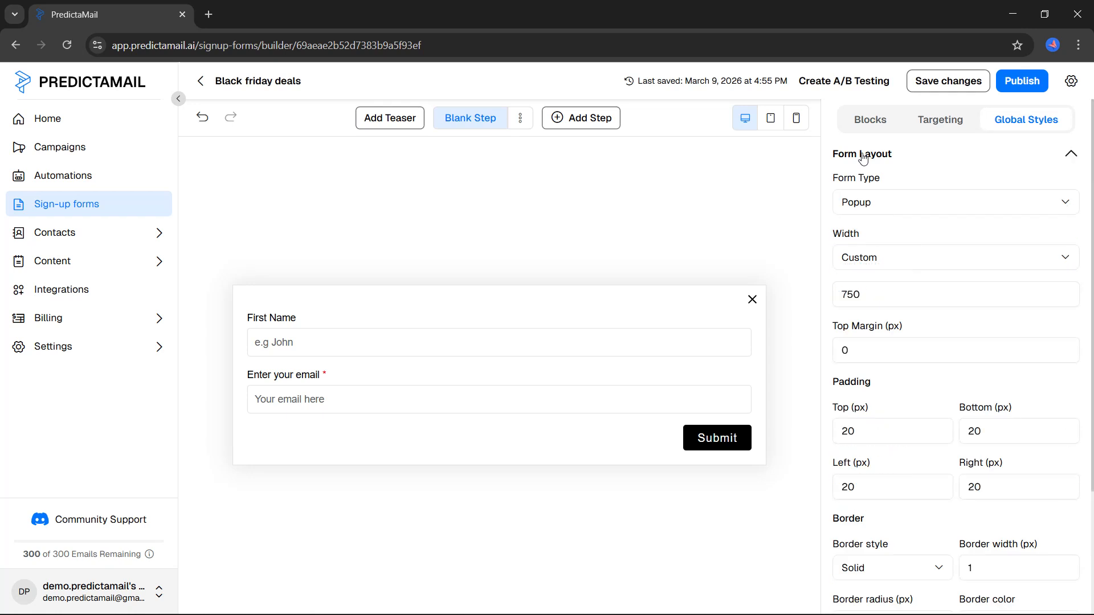
pyautogui.click(858, 202)
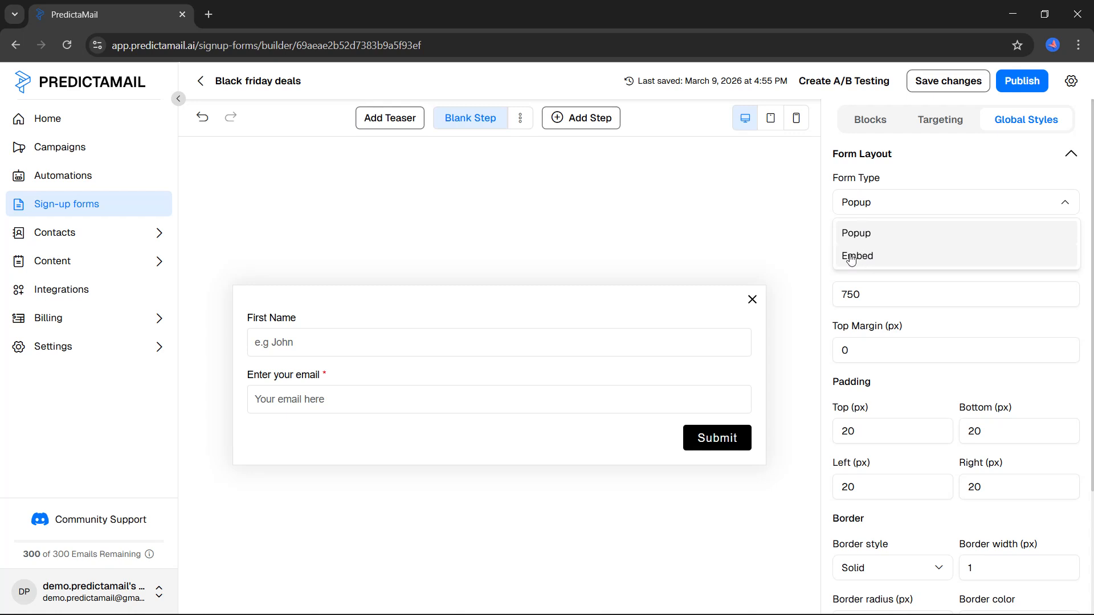
pyautogui.click(829, 278)
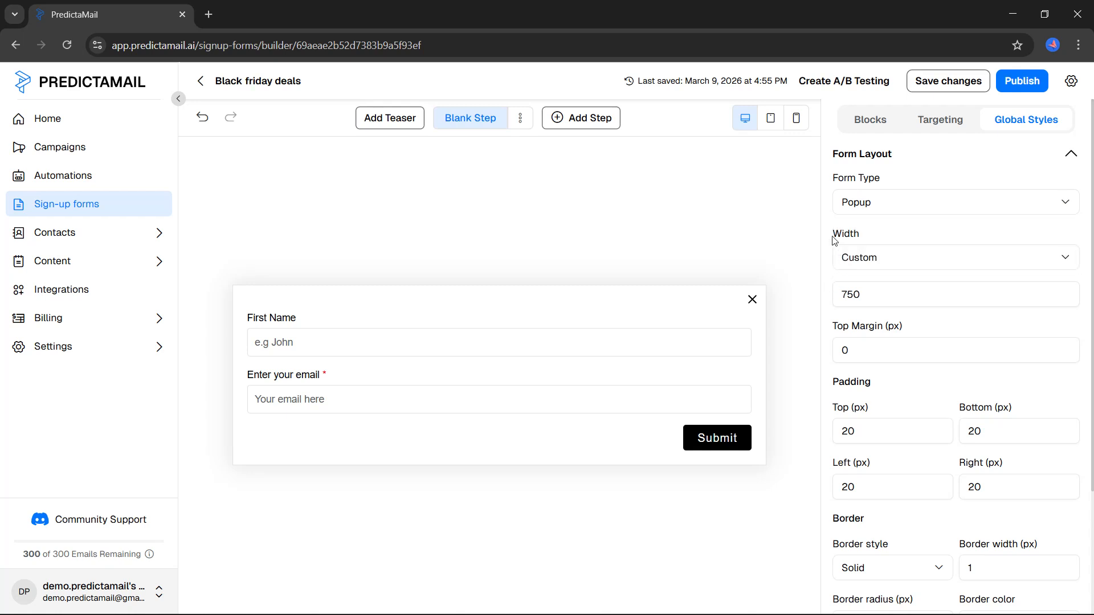
pyautogui.click(857, 263)
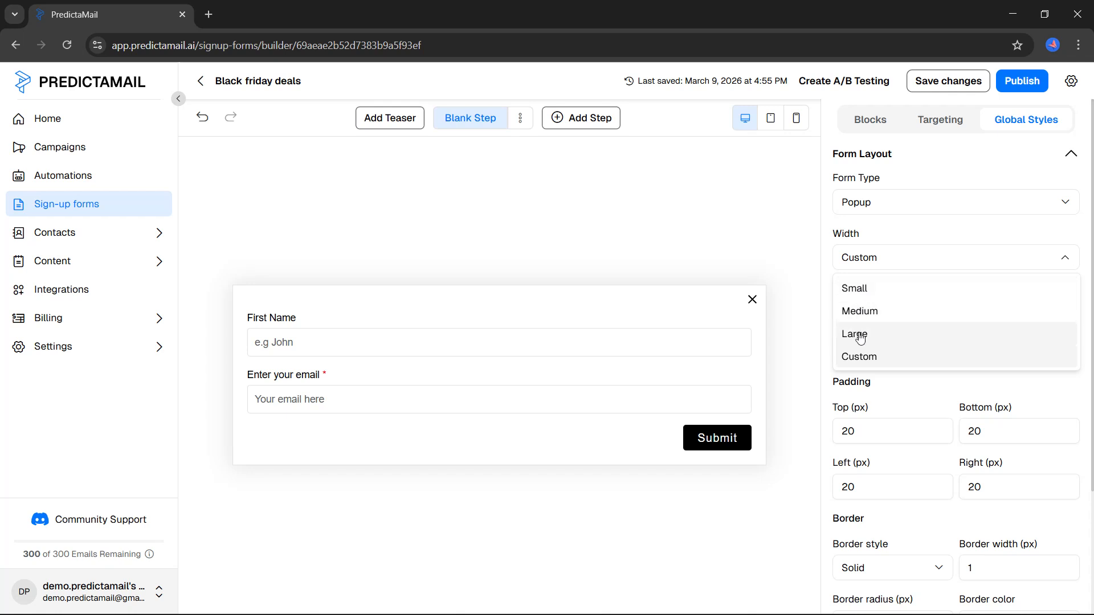
pyautogui.click(858, 356)
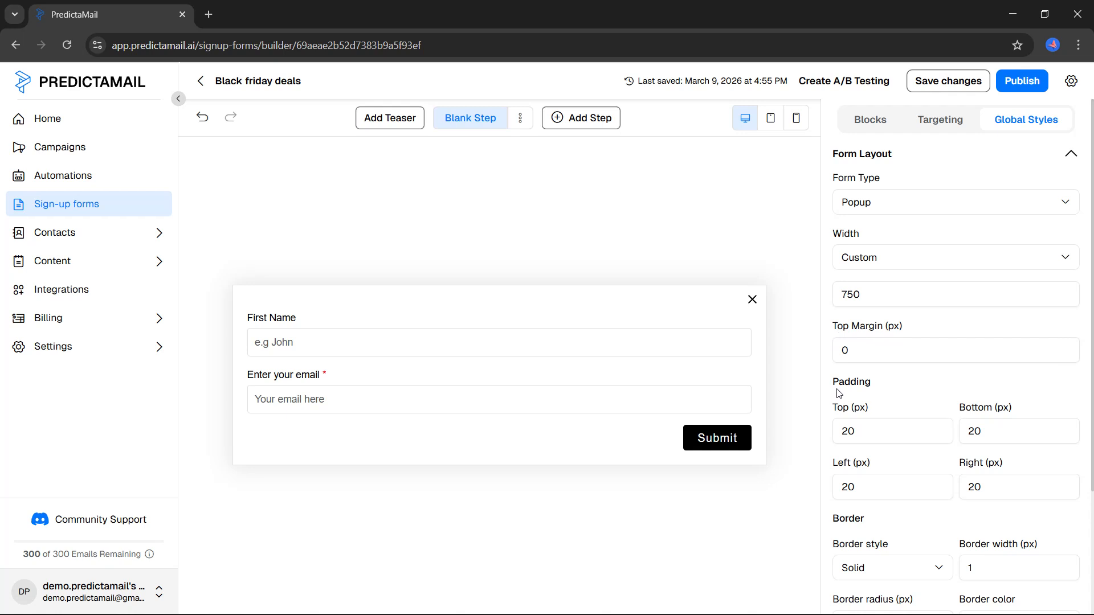
pyautogui.scroll(-1, 839, 392)
pyautogui.scroll(-2, 844, 353)
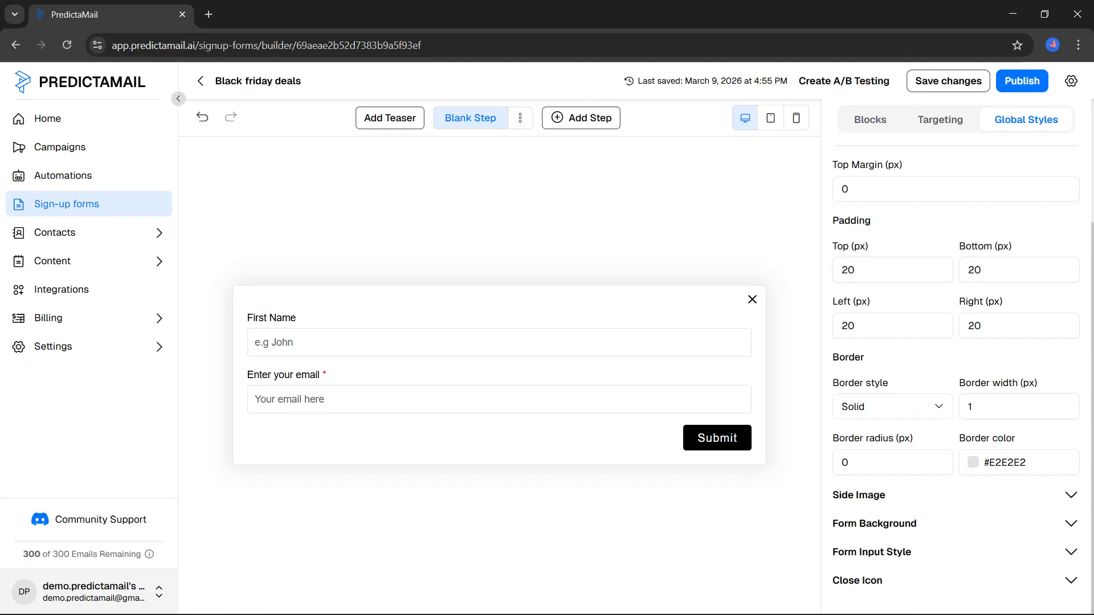
# Add a side image on the right of the form and check the image size choices, keeping Medium
pyautogui.click(895, 501)
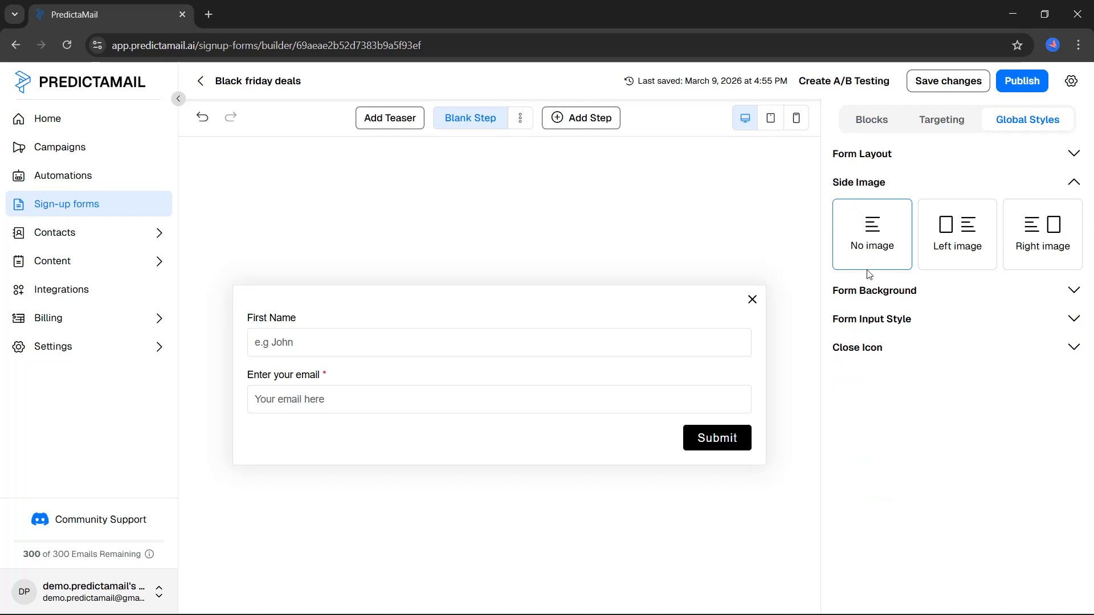
pyautogui.click(941, 264)
pyautogui.click(1037, 268)
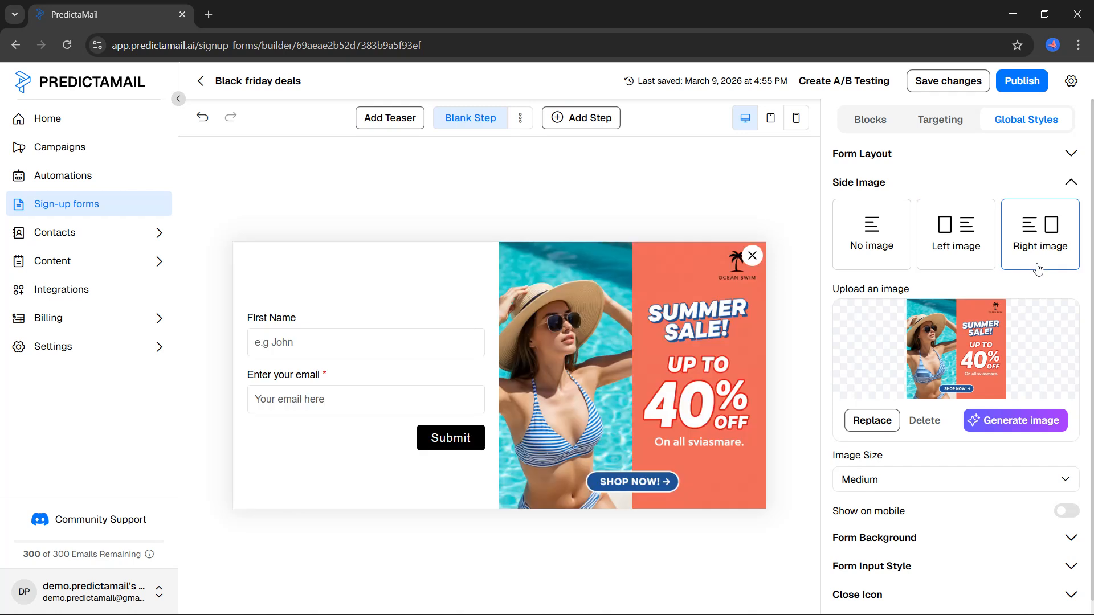
pyautogui.scroll(-1, 892, 285)
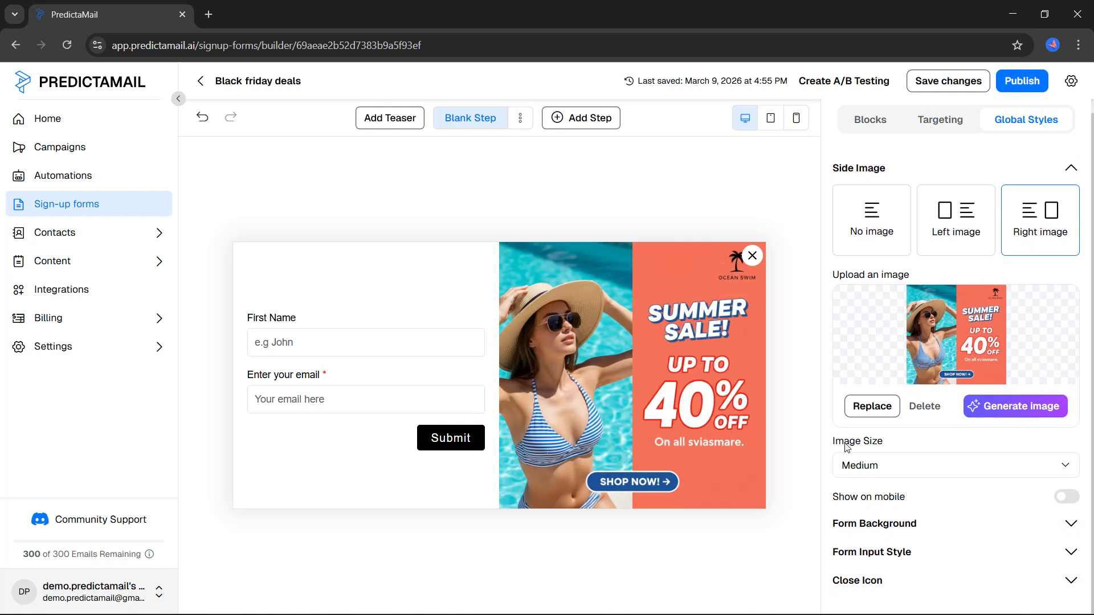
pyautogui.click(871, 463)
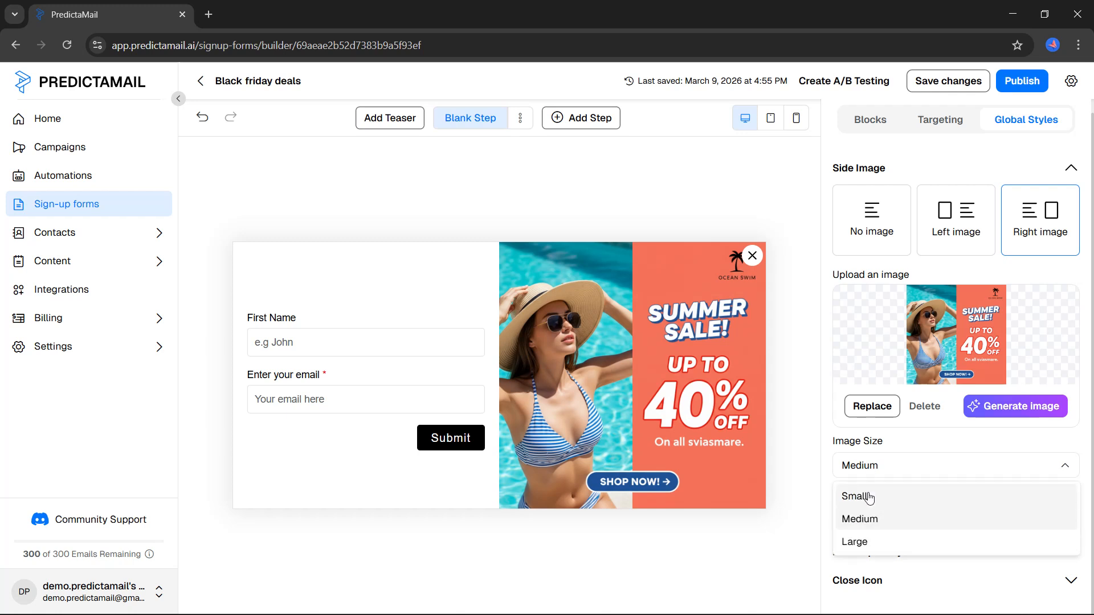
pyautogui.click(822, 533)
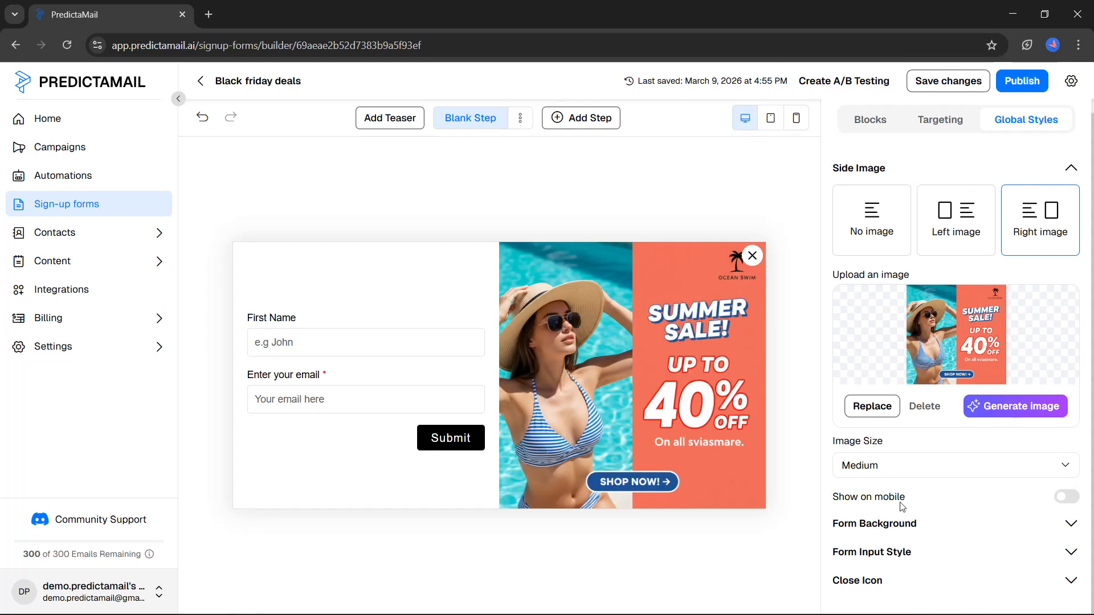
# Examine the form background and form input style settings, including the font family and font weight choices, without changing them
pyautogui.click(905, 525)
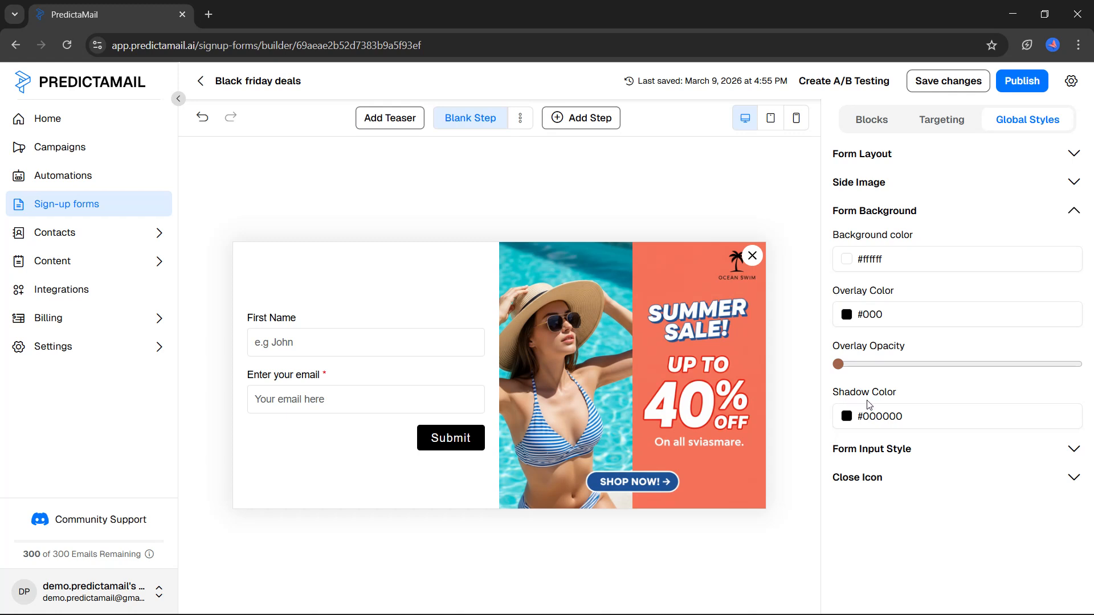
pyautogui.click(877, 451)
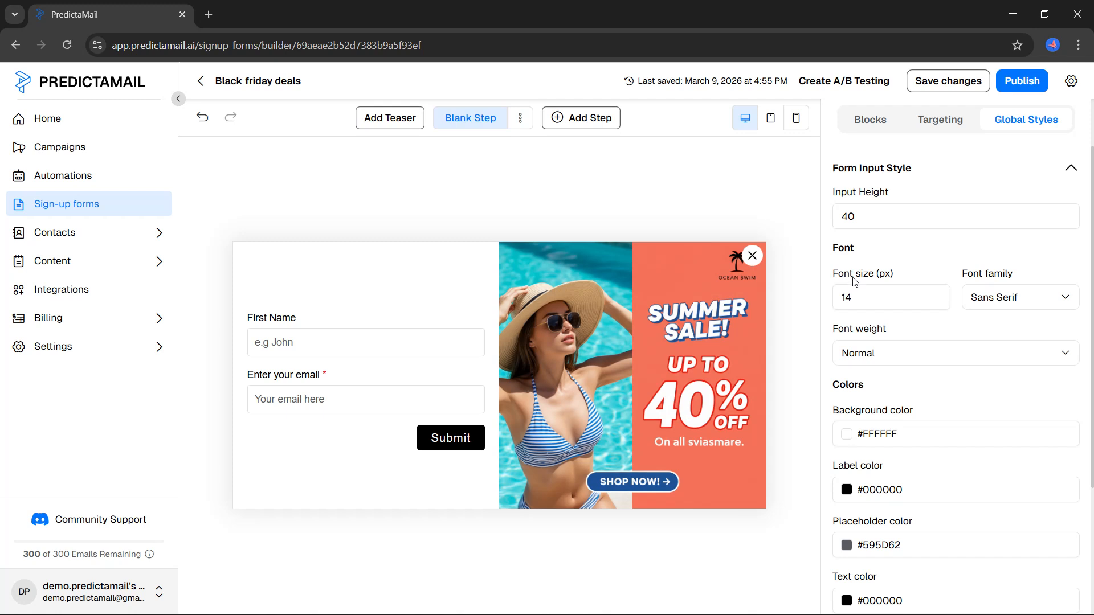
pyautogui.click(988, 295)
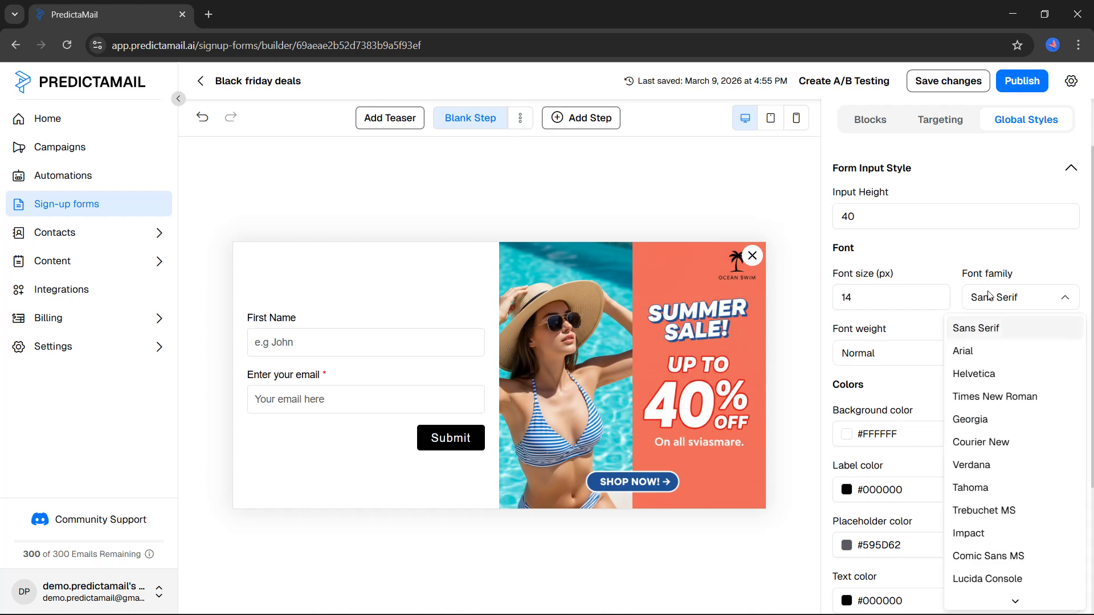
pyautogui.click(988, 295)
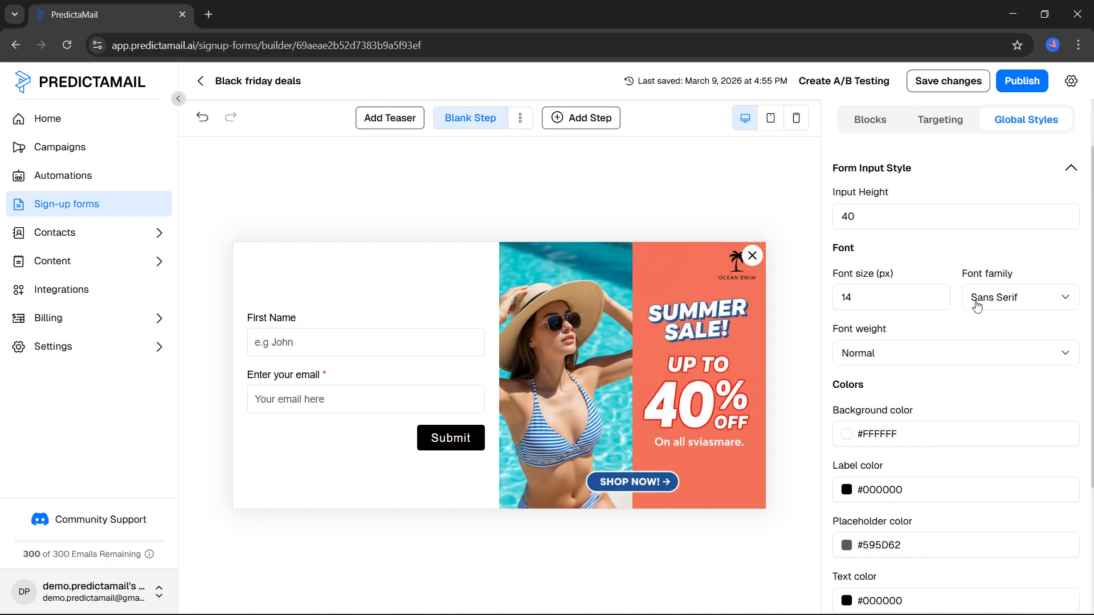
pyautogui.click(885, 358)
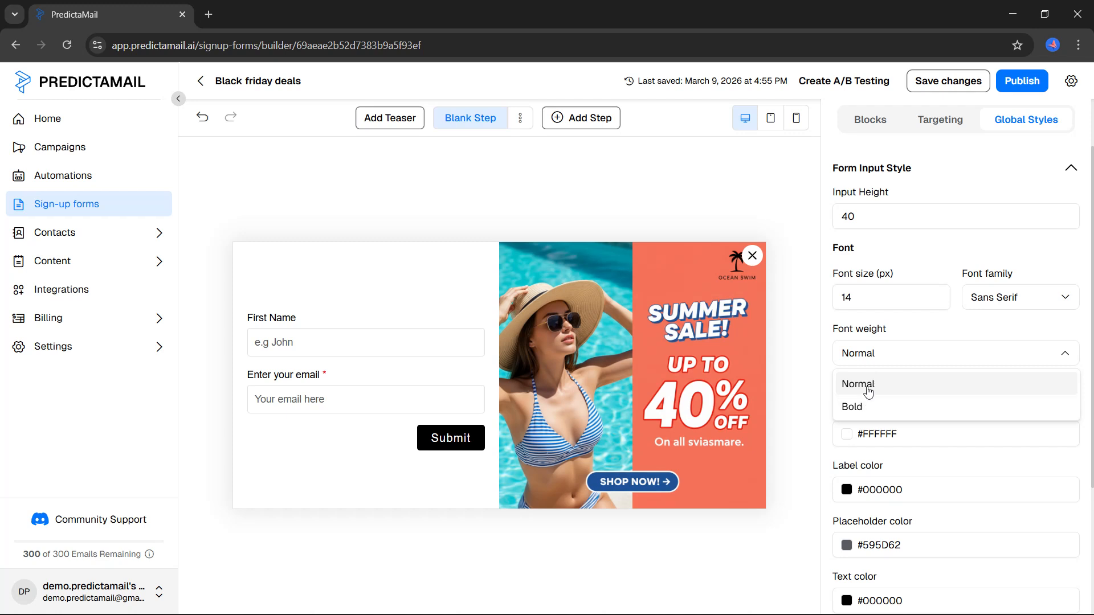
pyautogui.click(834, 394)
pyautogui.scroll(-3, 834, 393)
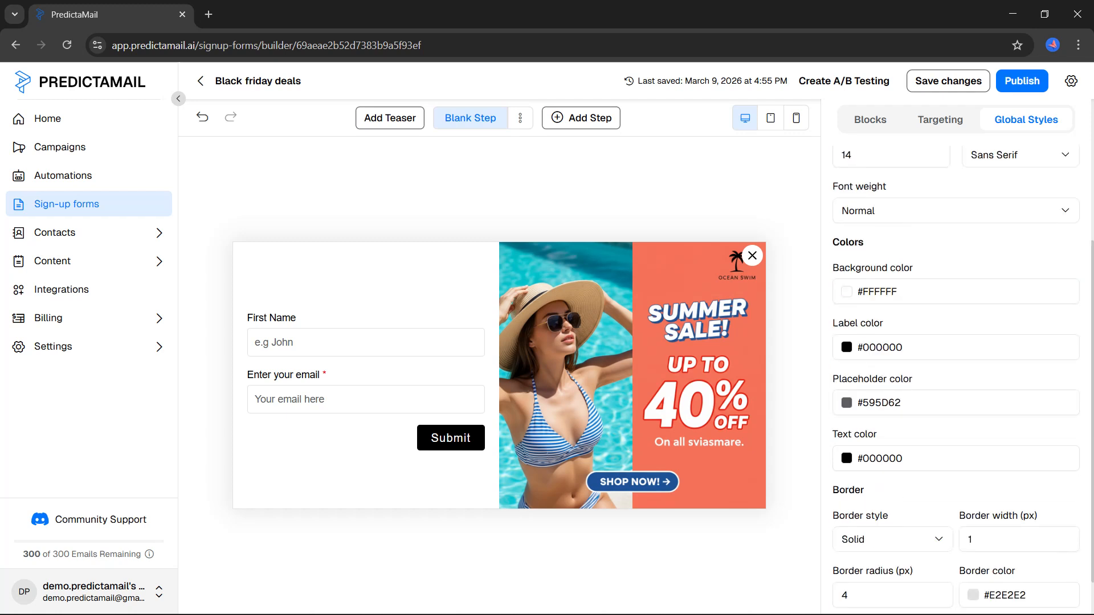
pyautogui.scroll(-1, 839, 229)
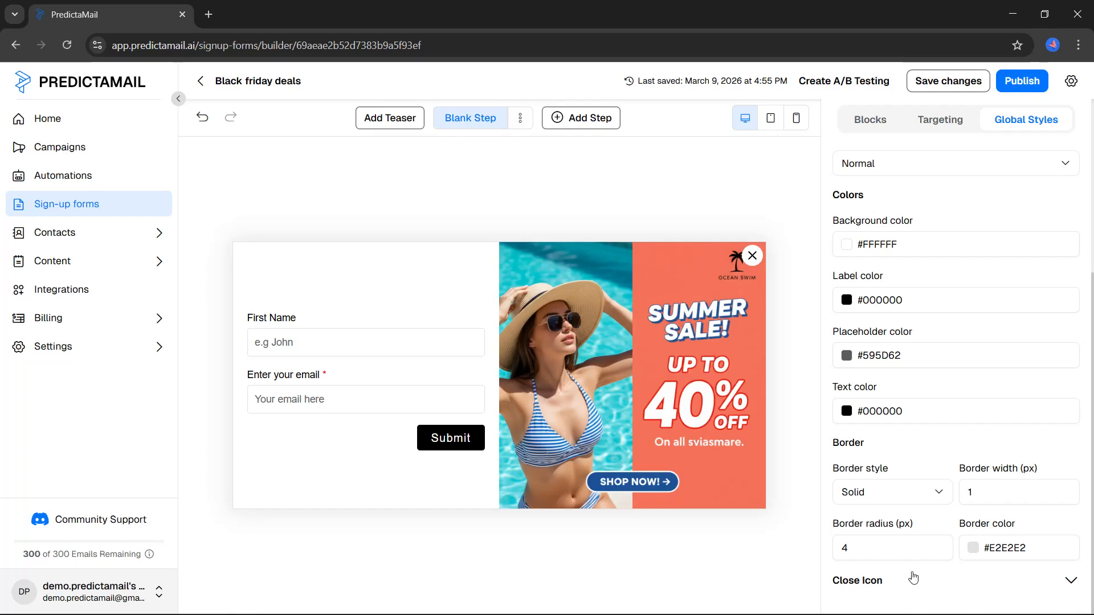
# Review the Close Icon styling and its size choices without changing them
pyautogui.click(895, 586)
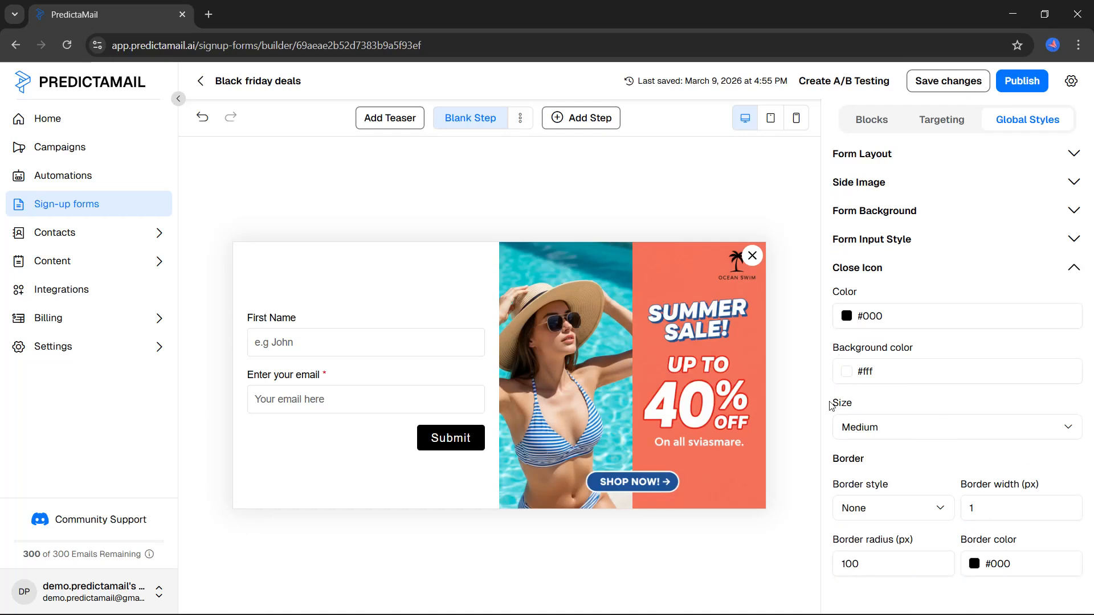
pyautogui.click(850, 429)
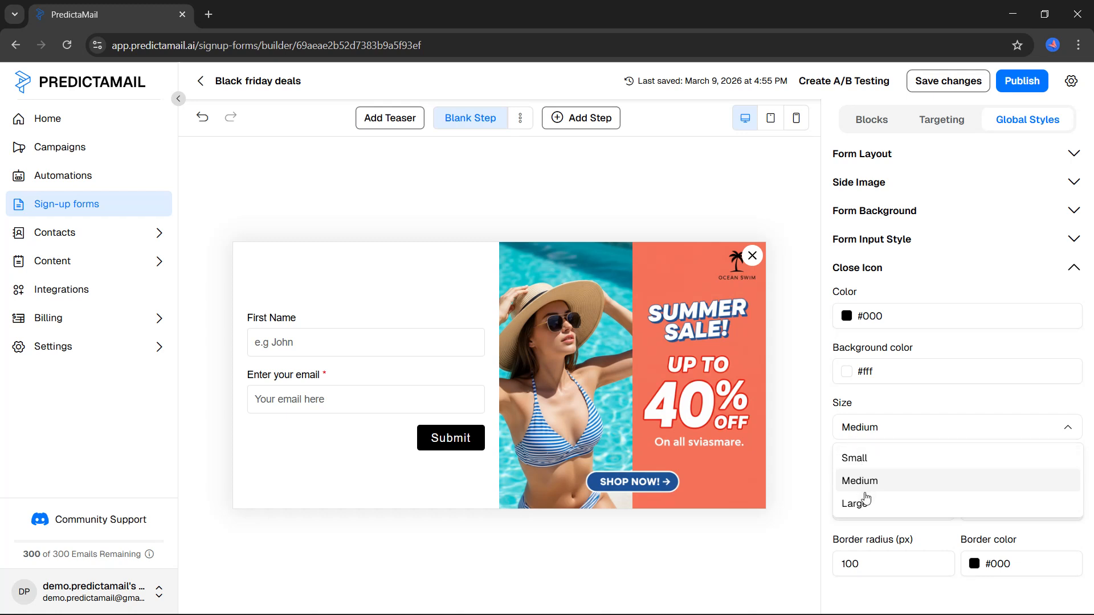
pyautogui.click(826, 509)
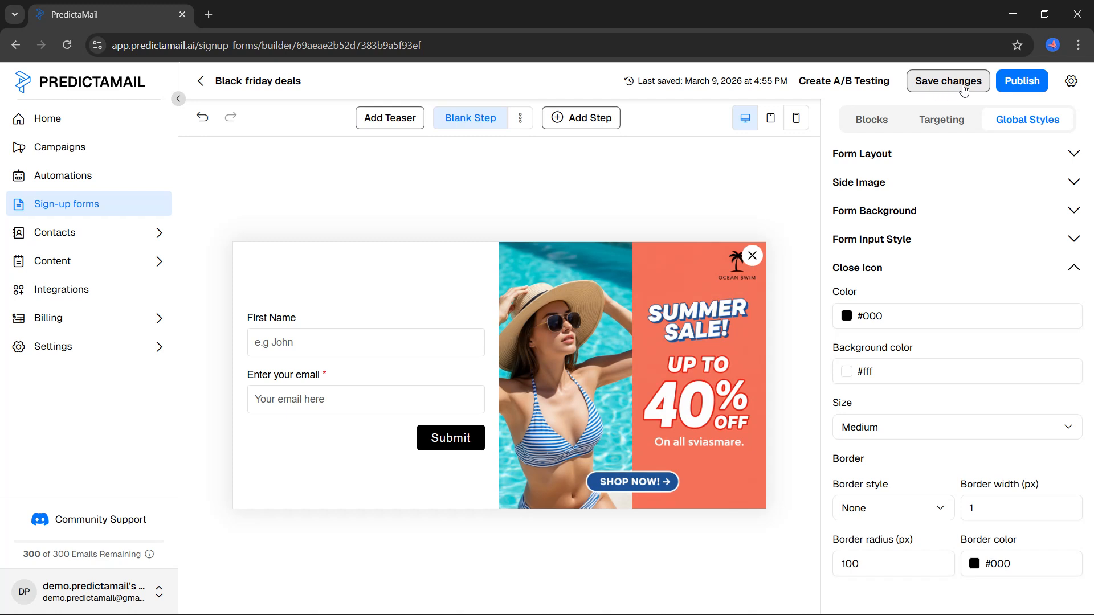
# Publish the Black friday deals form and return to the list of sign-up forms
pyautogui.click(1009, 92)
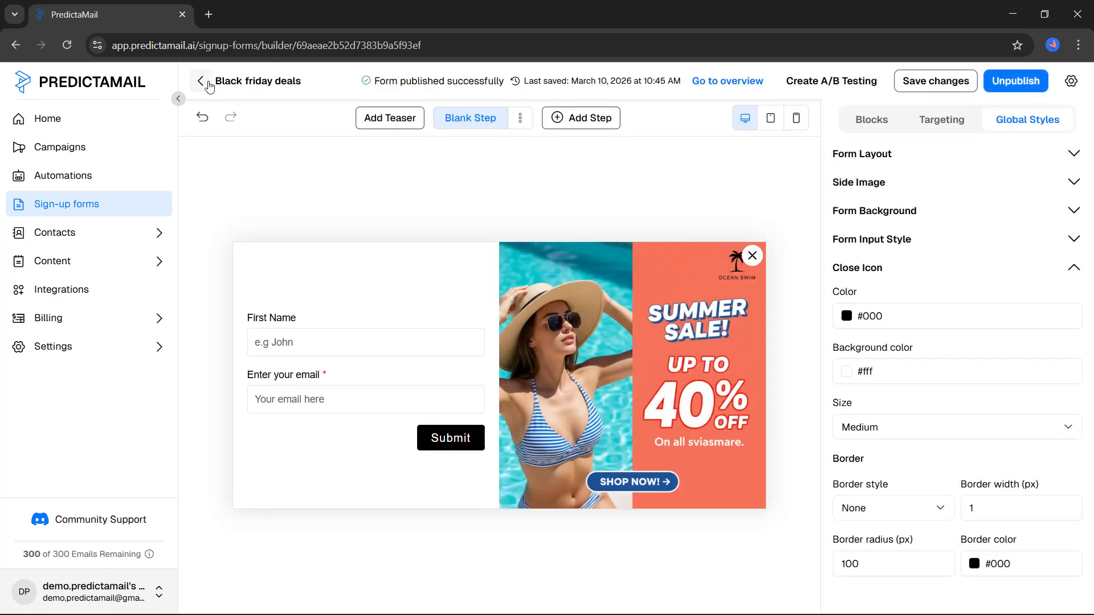
pyautogui.click(200, 80)
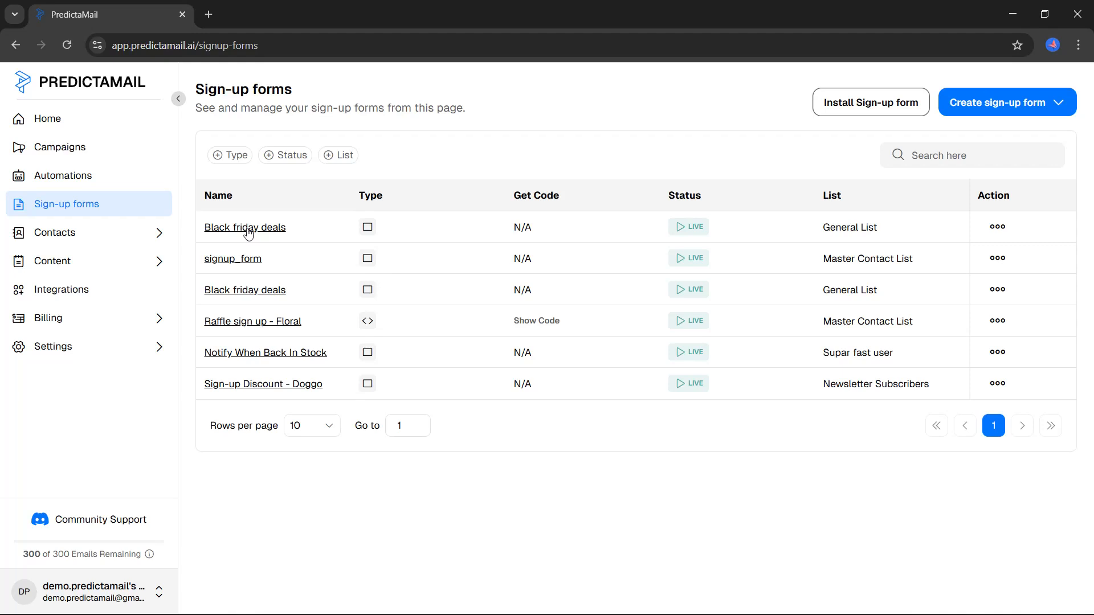
# Start a new sign-up form from the pre-built Black friday deals template
pyautogui.click(978, 109)
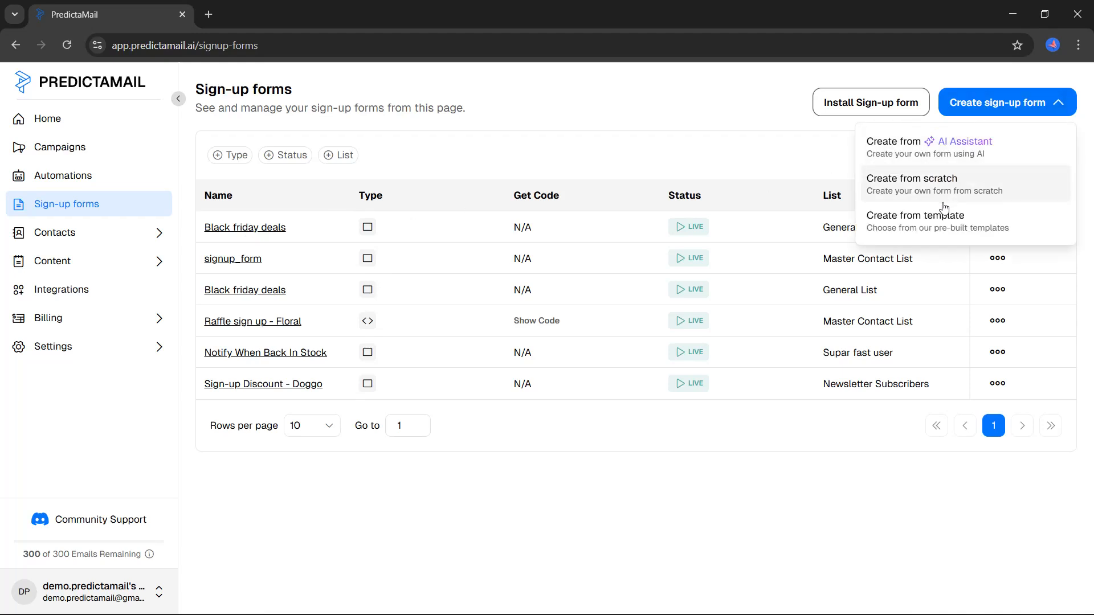
pyautogui.click(943, 221)
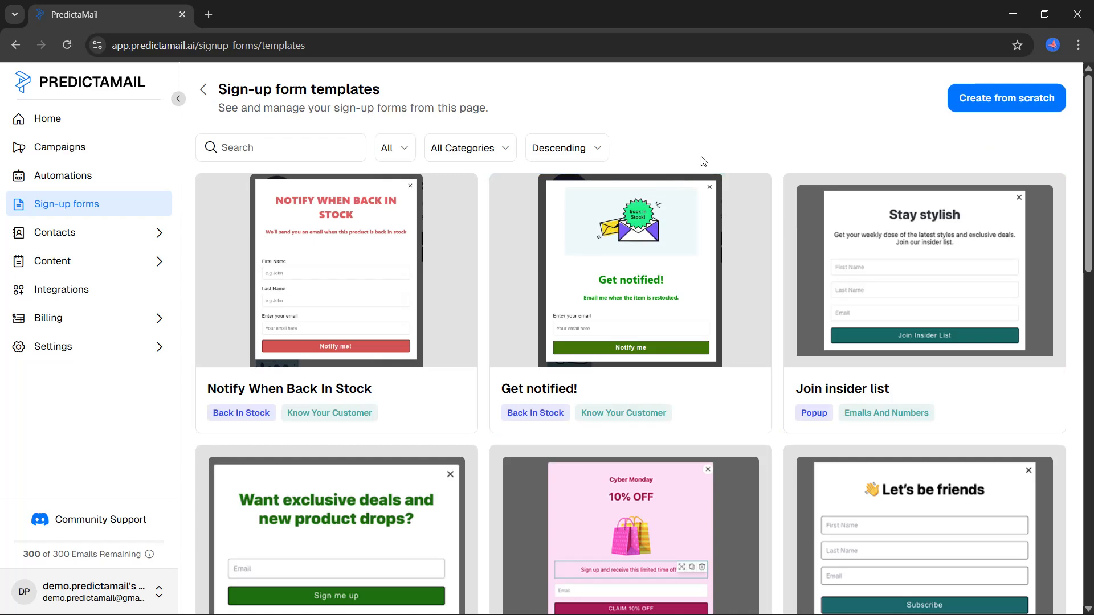
pyautogui.scroll(-3, 703, 162)
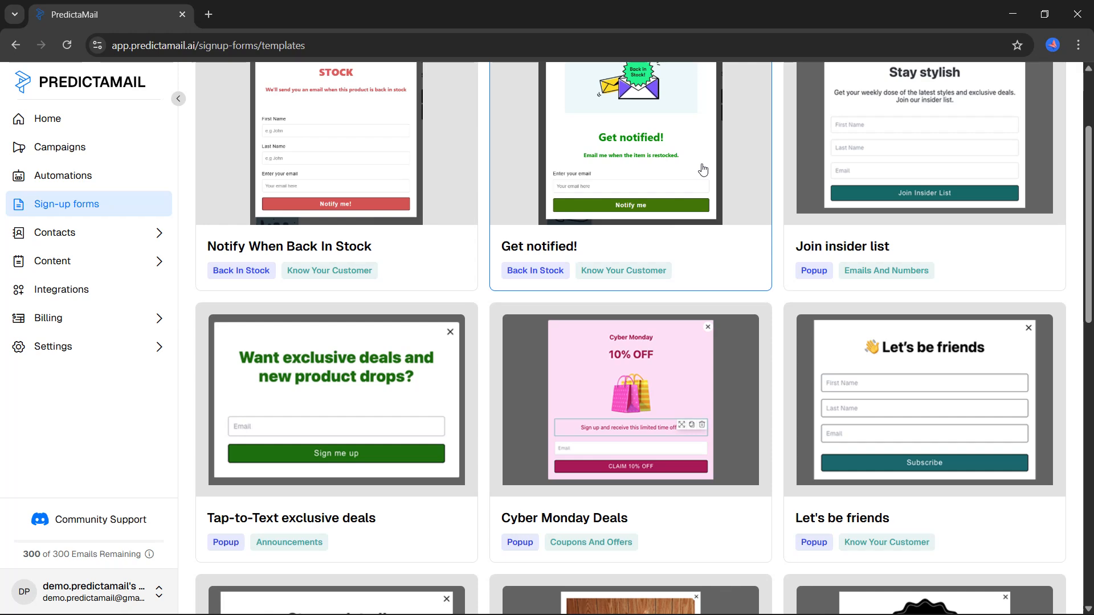
pyautogui.scroll(-5, 702, 170)
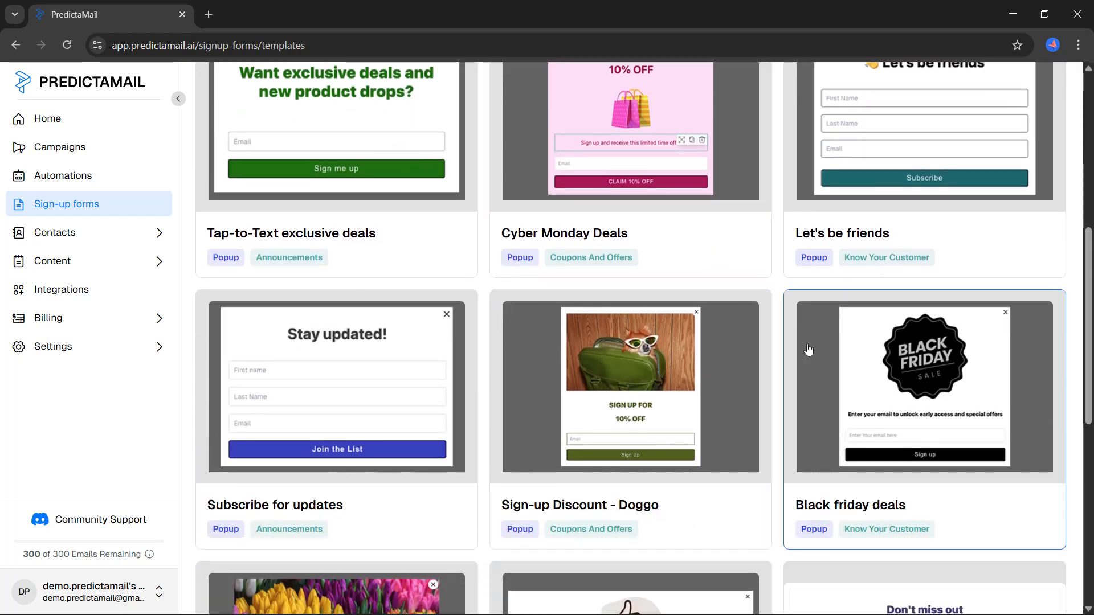
pyautogui.click(882, 377)
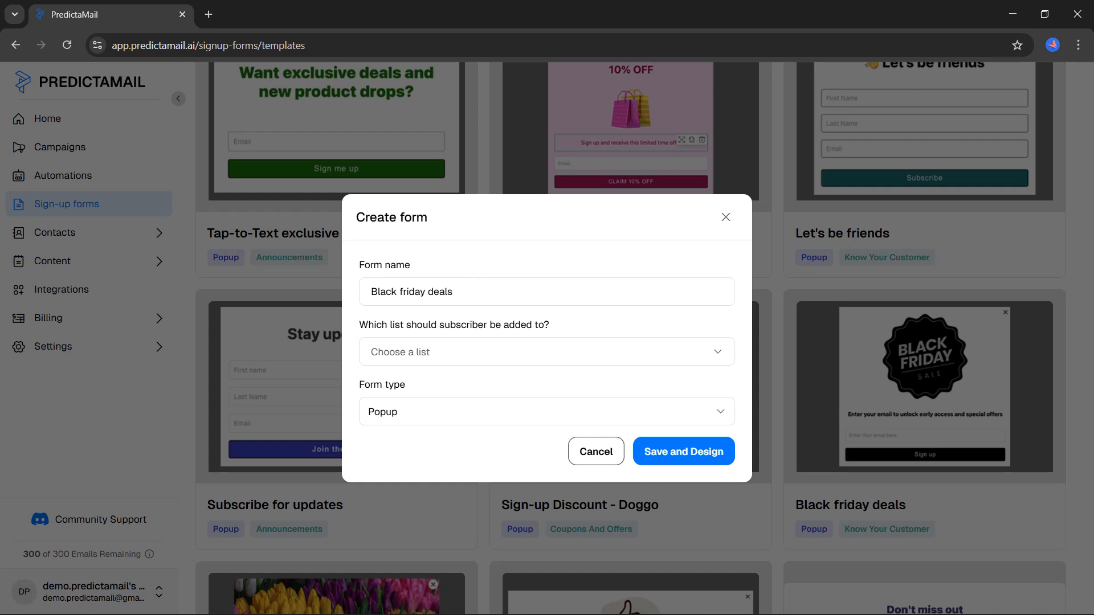
# Shorten the new form's name to "Black friday"
pyautogui.click(451, 292)
pyautogui.press('BackSpace')
pyautogui.press('BackSpace')
pyautogui.press('BackSpace')
pyautogui.press('BackSpace')
pyautogui.press('BackSpace')
pyautogui.press('BackSpace')
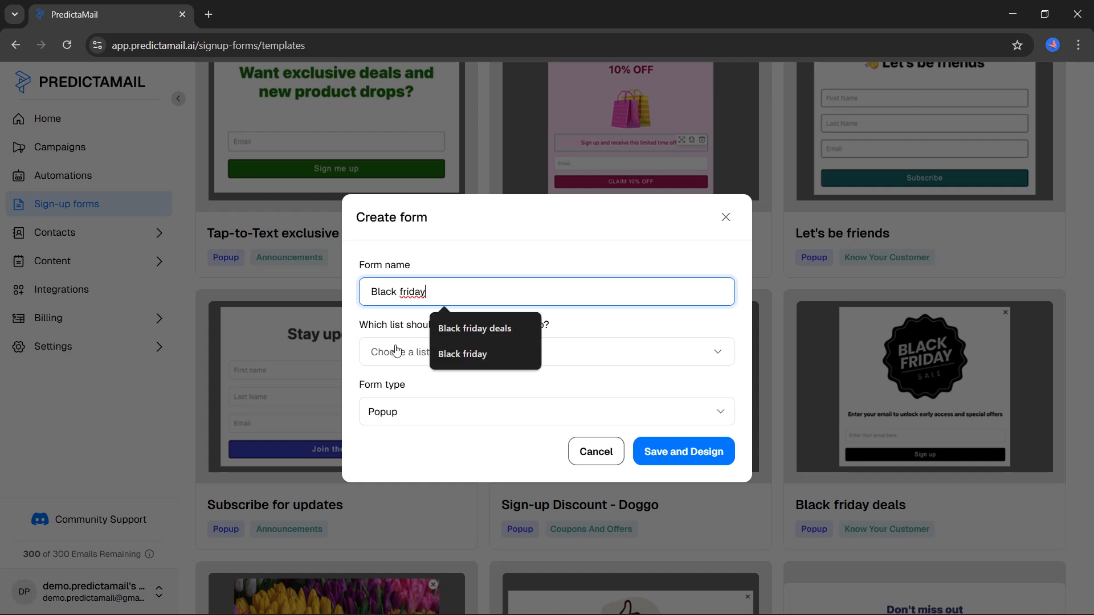
pyautogui.click(392, 334)
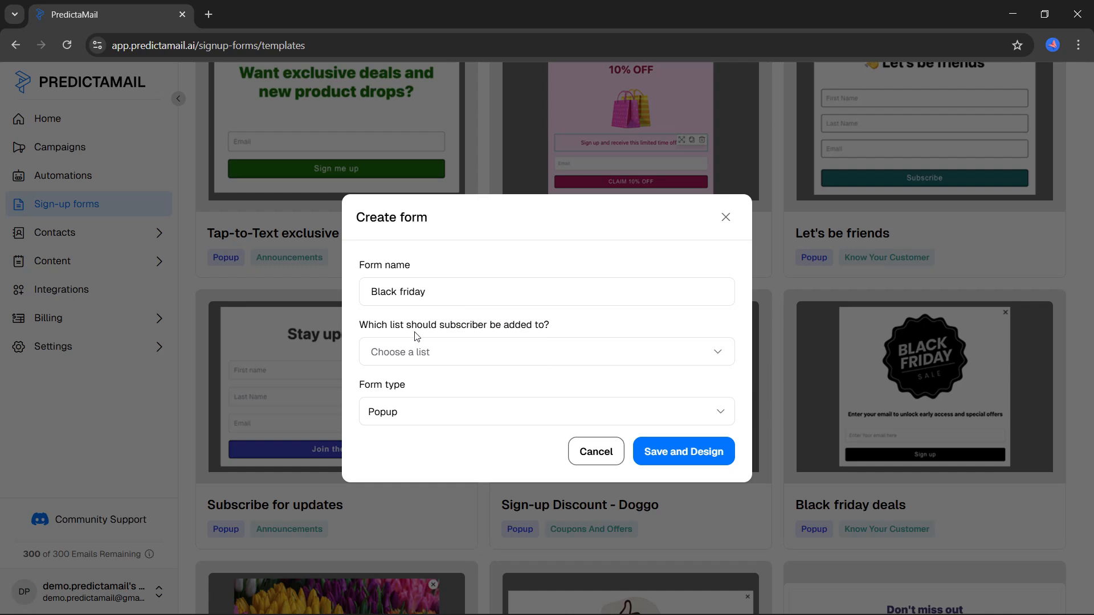
# Assign the new form's subscribers to Master Contact List and choose Popup as the form type
pyautogui.click(414, 359)
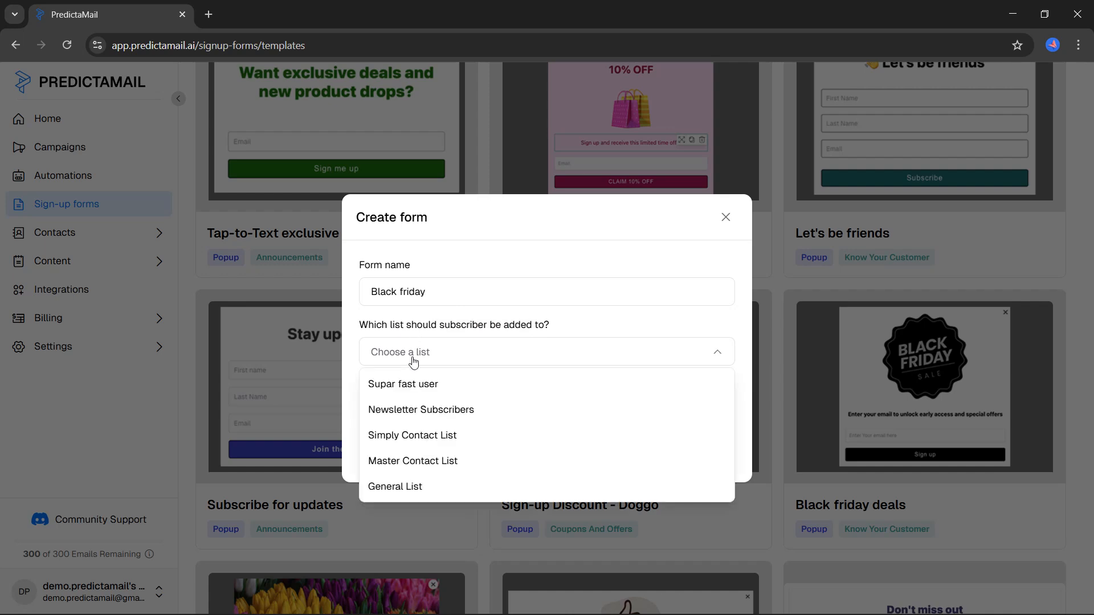
pyautogui.click(393, 460)
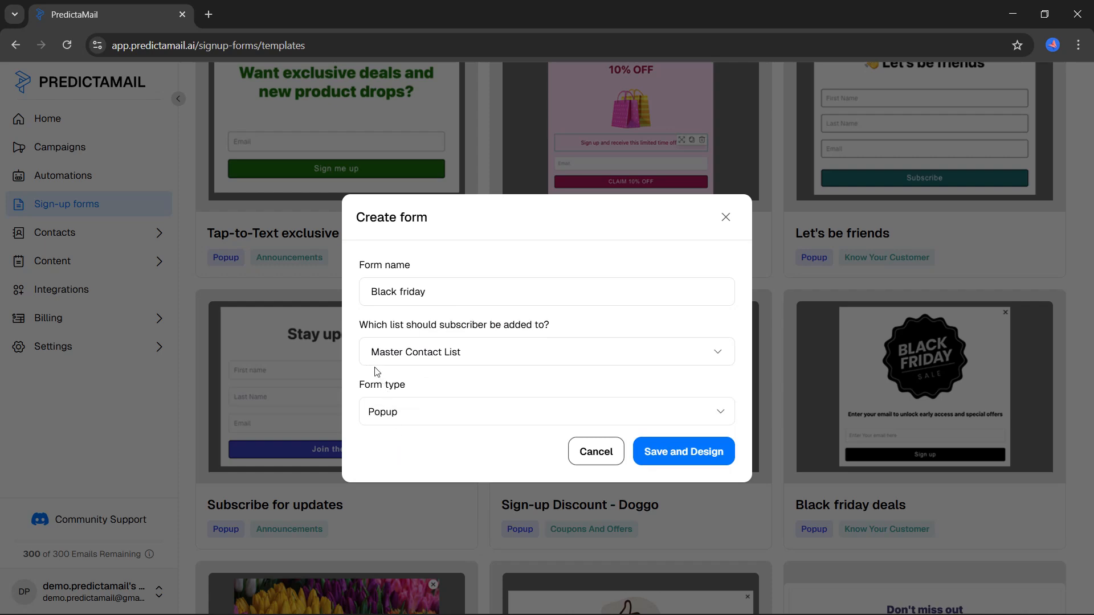
pyautogui.click(384, 405)
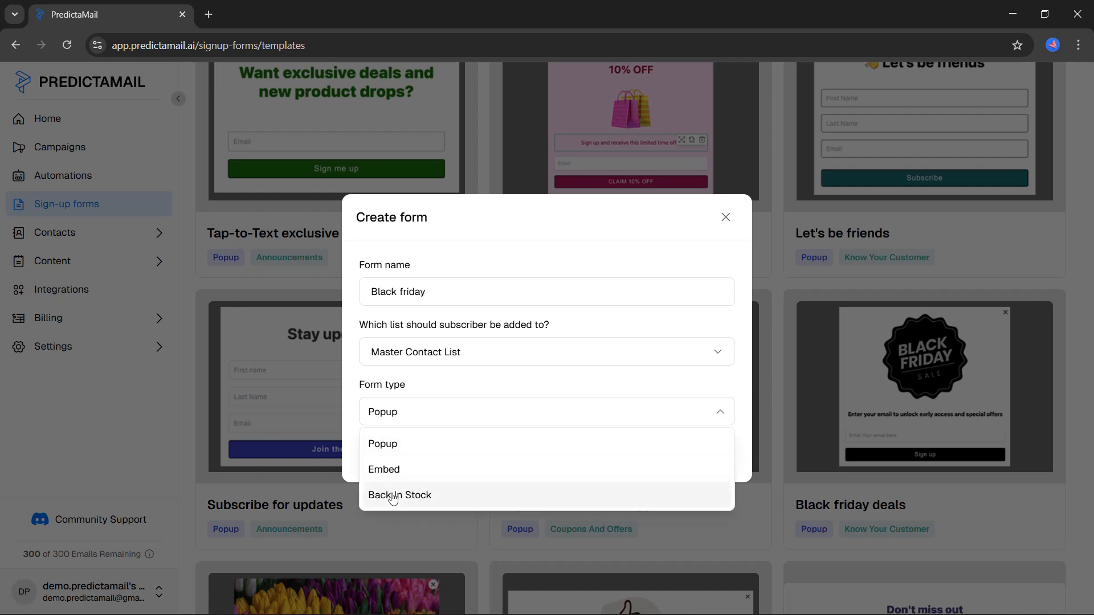
pyautogui.click(382, 446)
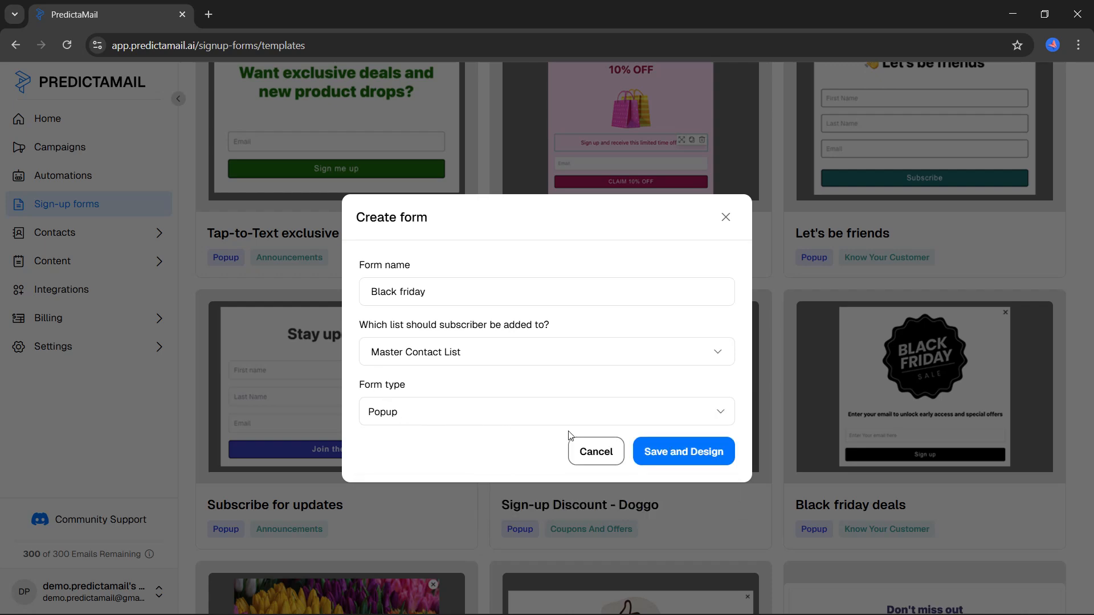
# Create the Black friday form from the template and review its targeting, global styles and blocks in the builder
pyautogui.click(676, 459)
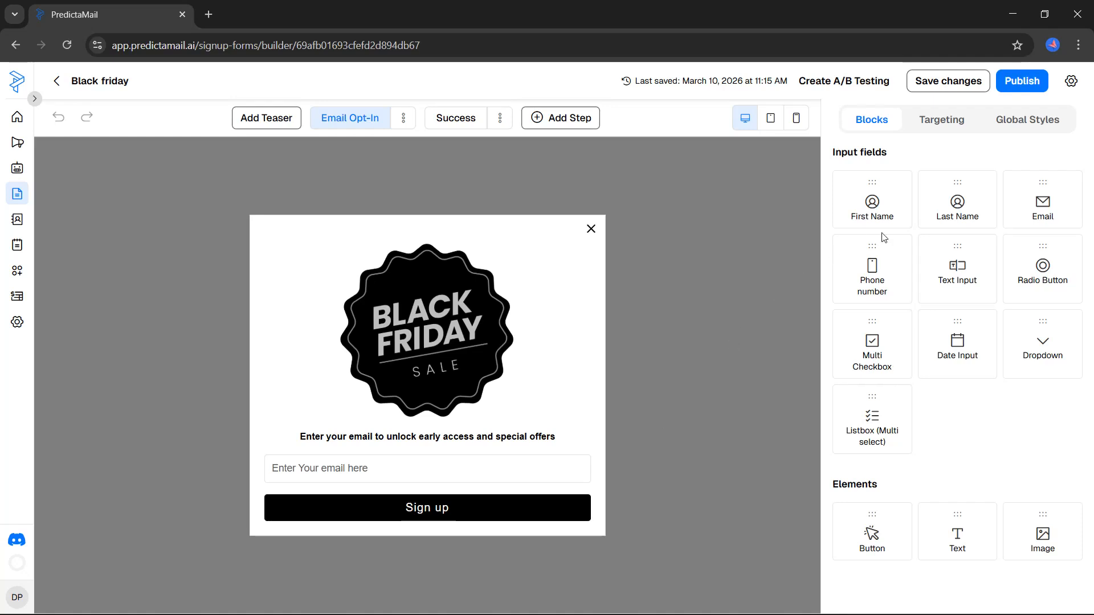
pyautogui.click(949, 127)
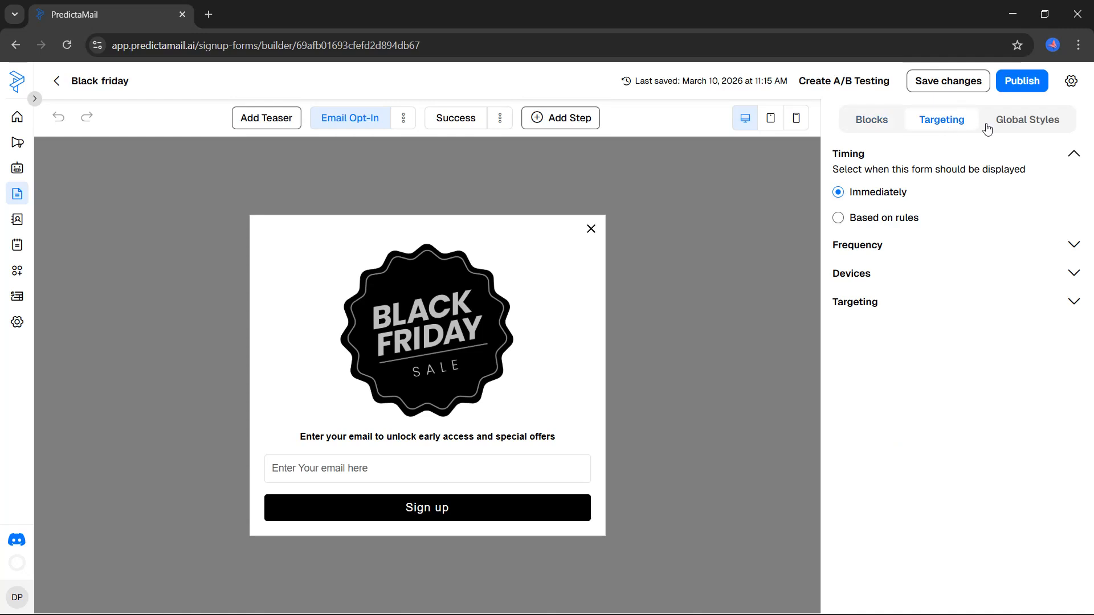
pyautogui.click(1036, 123)
pyautogui.click(921, 127)
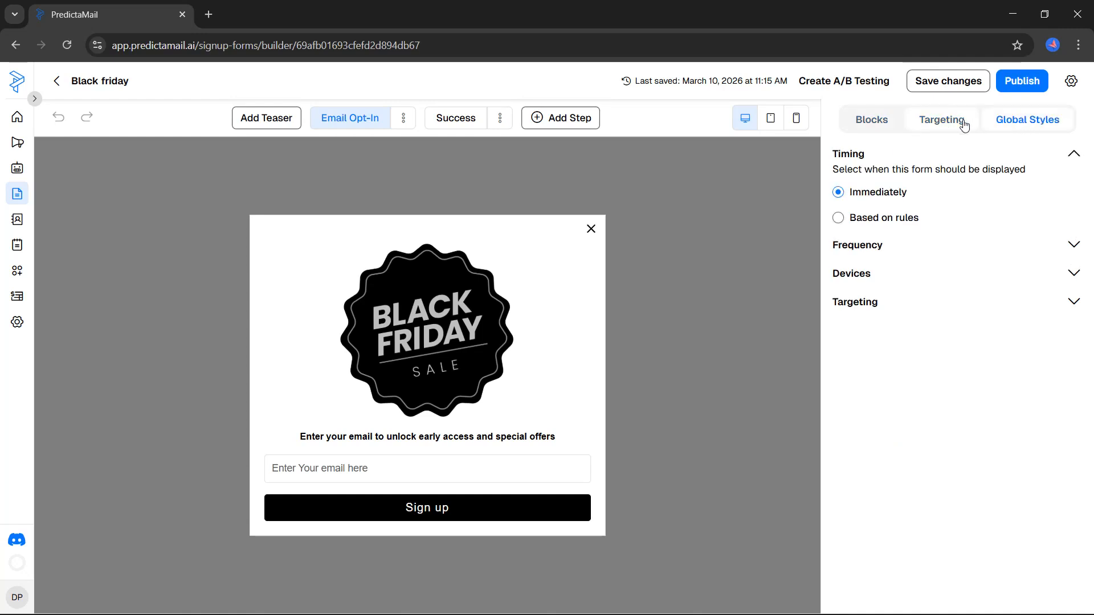
pyautogui.click(884, 126)
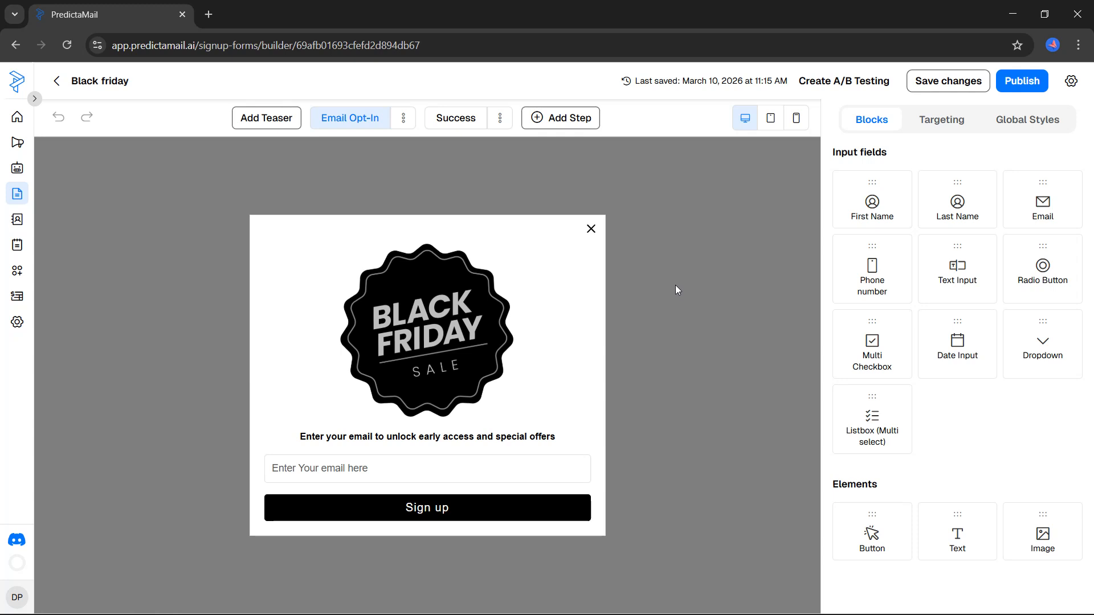
# Add a teaser to the Black friday form and publish the form, returning to the list of sign-up forms
pyautogui.click(285, 116)
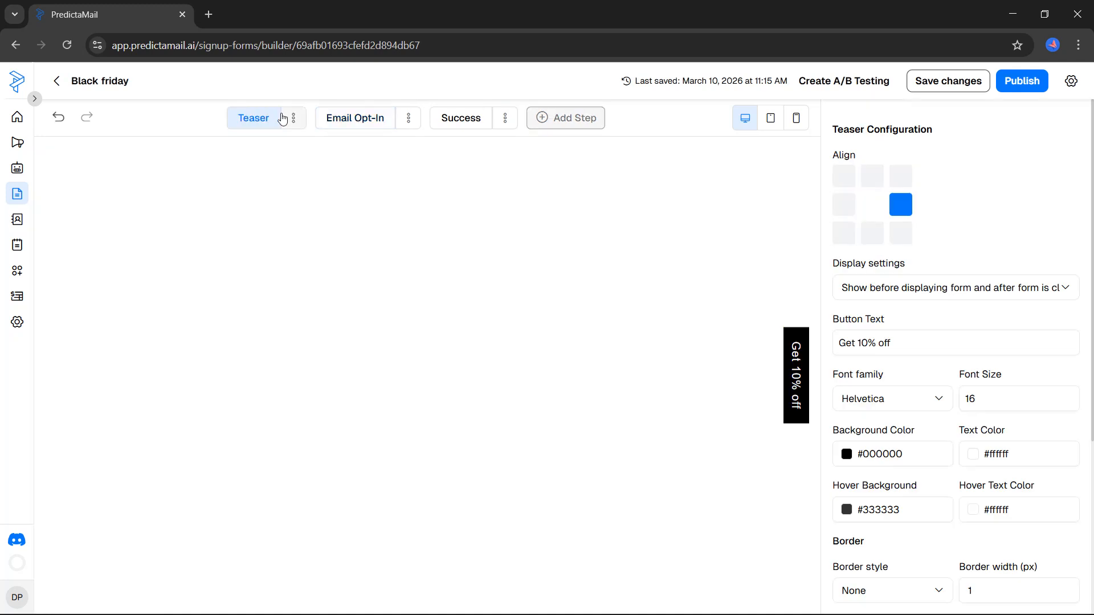
pyautogui.click(348, 127)
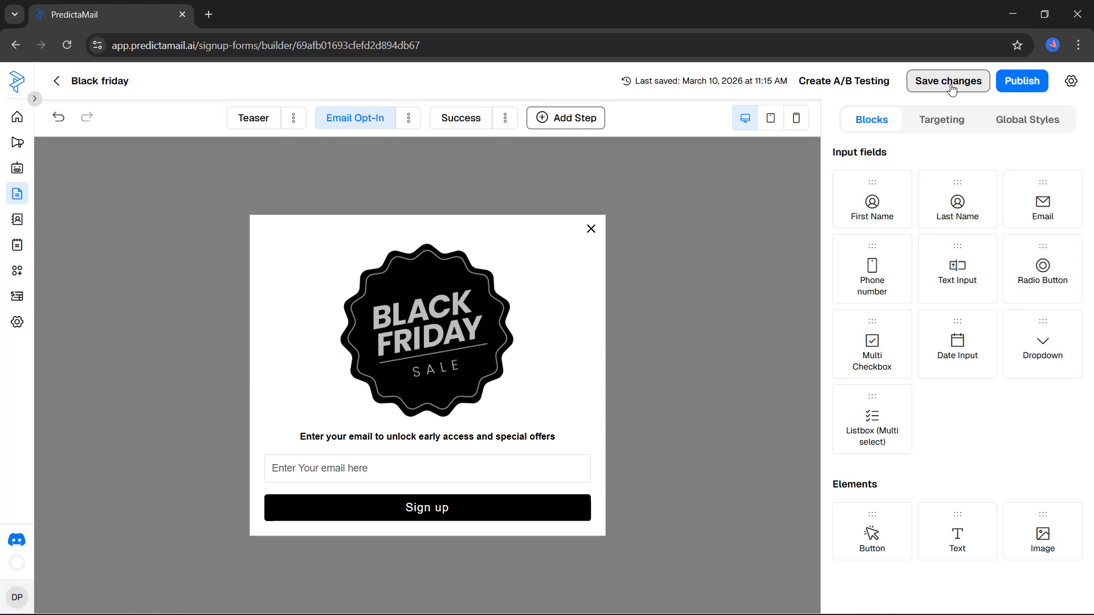
pyautogui.click(1010, 84)
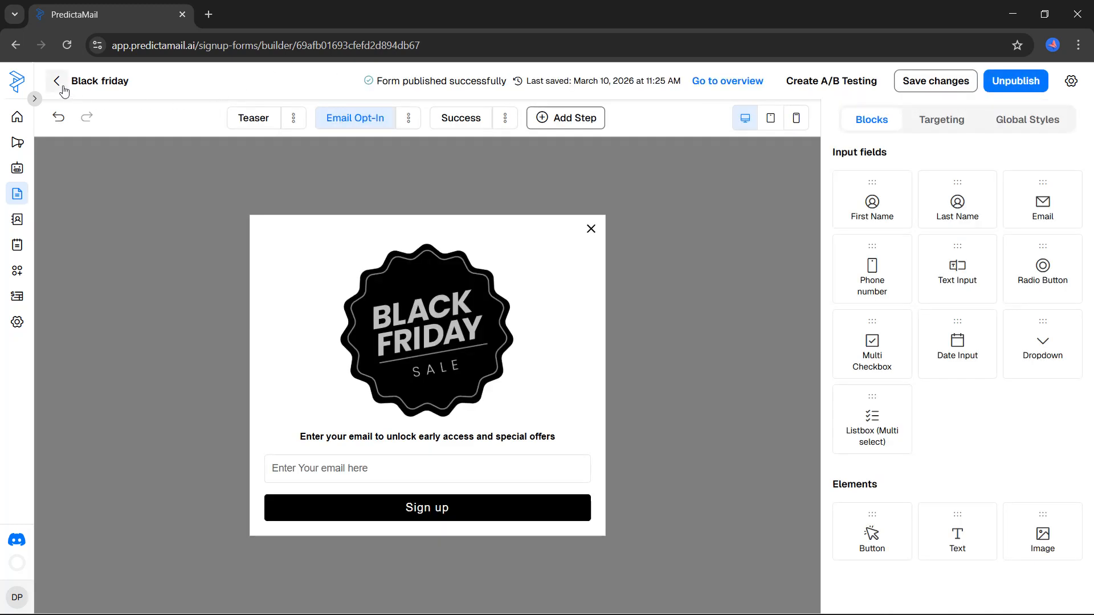
pyautogui.click(57, 81)
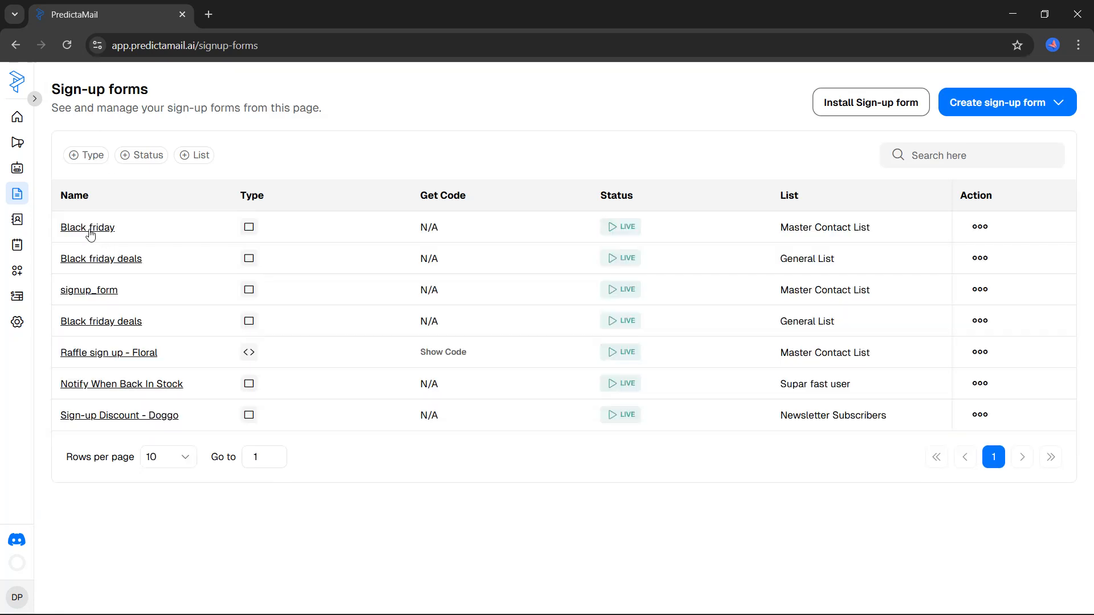
# Review the Shopify and manual installation instructions for sign-up forms
pyautogui.click(896, 106)
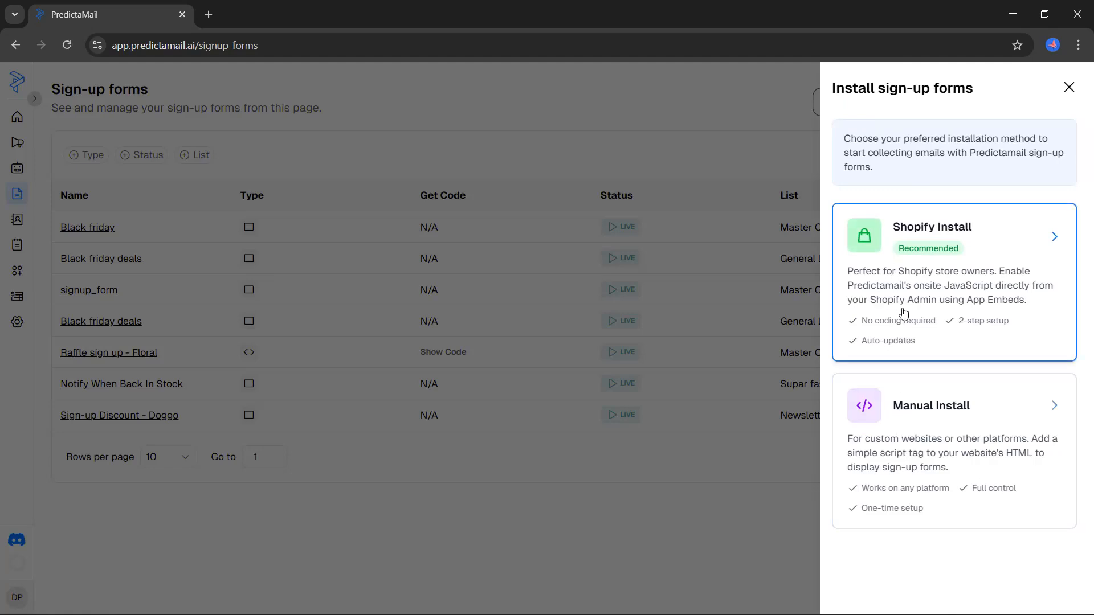
pyautogui.click(902, 290)
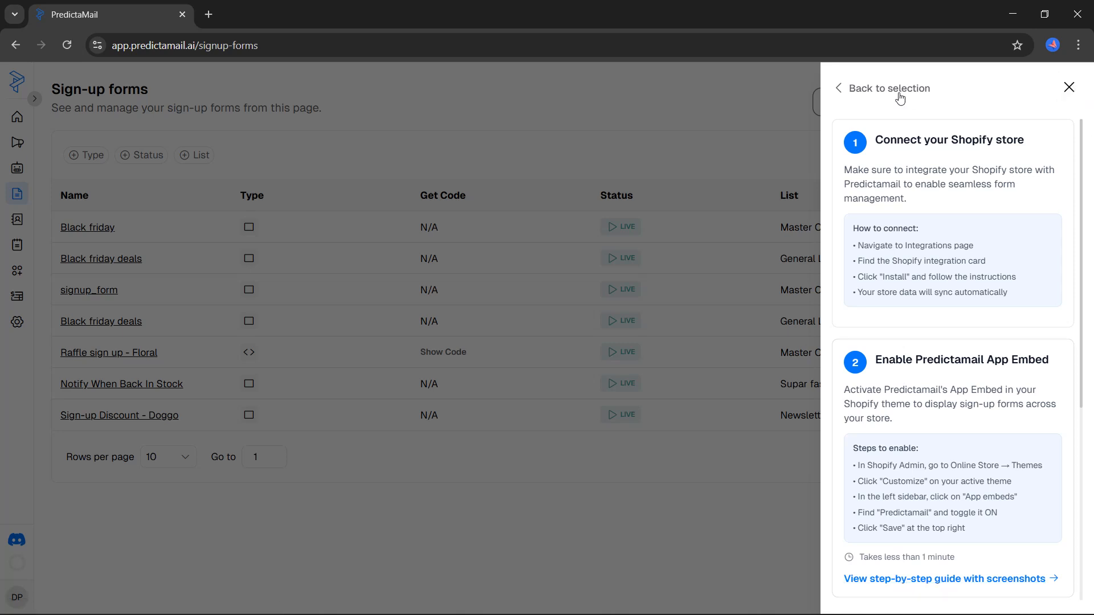
pyautogui.click(840, 88)
pyautogui.click(912, 405)
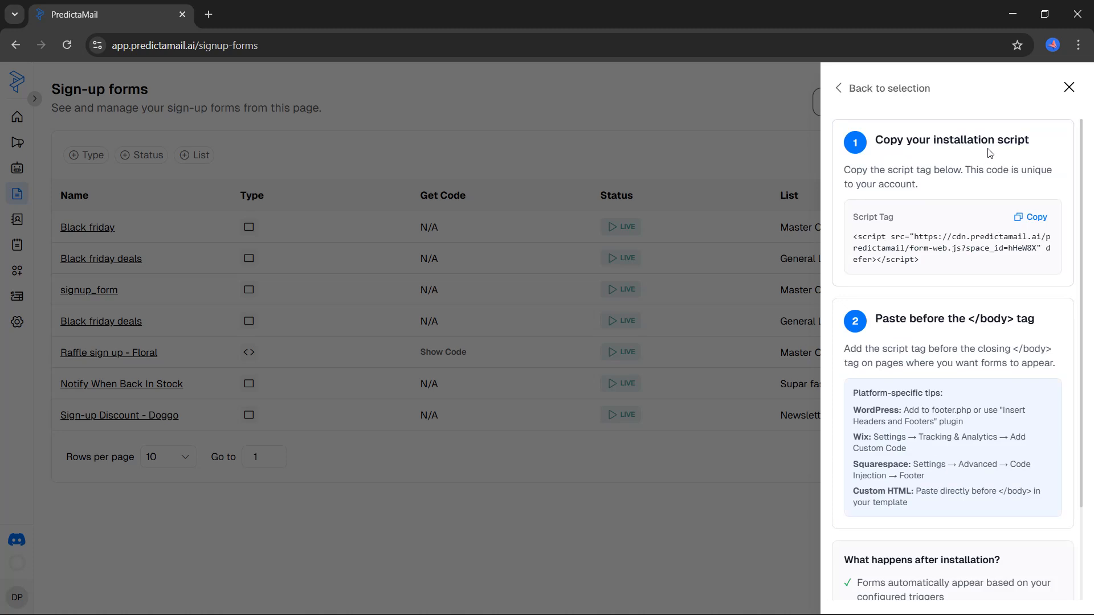
pyautogui.scroll(-1, 985, 155)
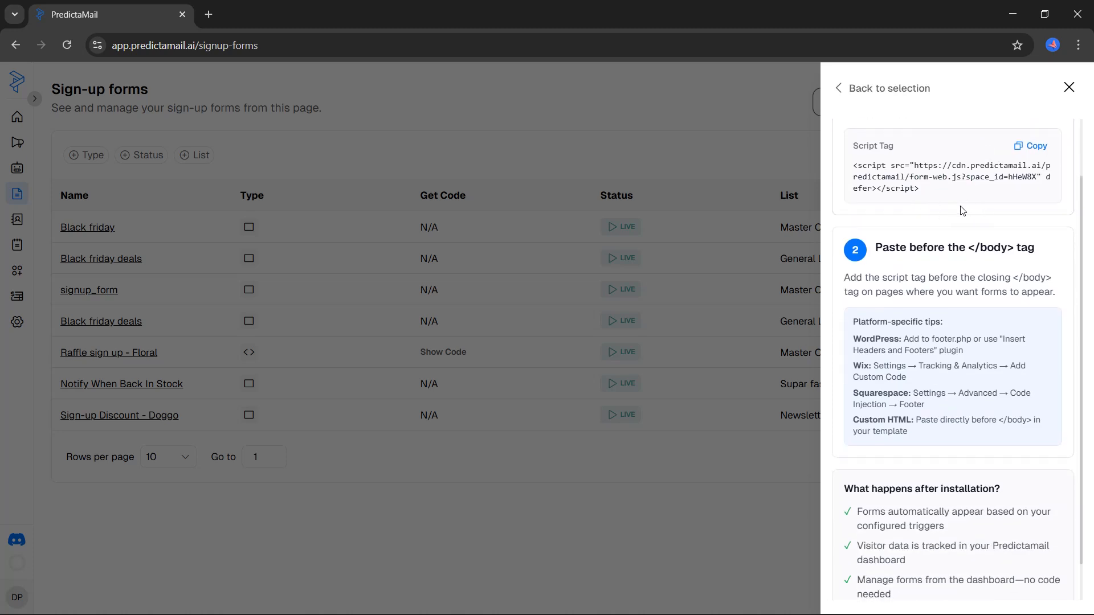
pyautogui.scroll(-1, 961, 210)
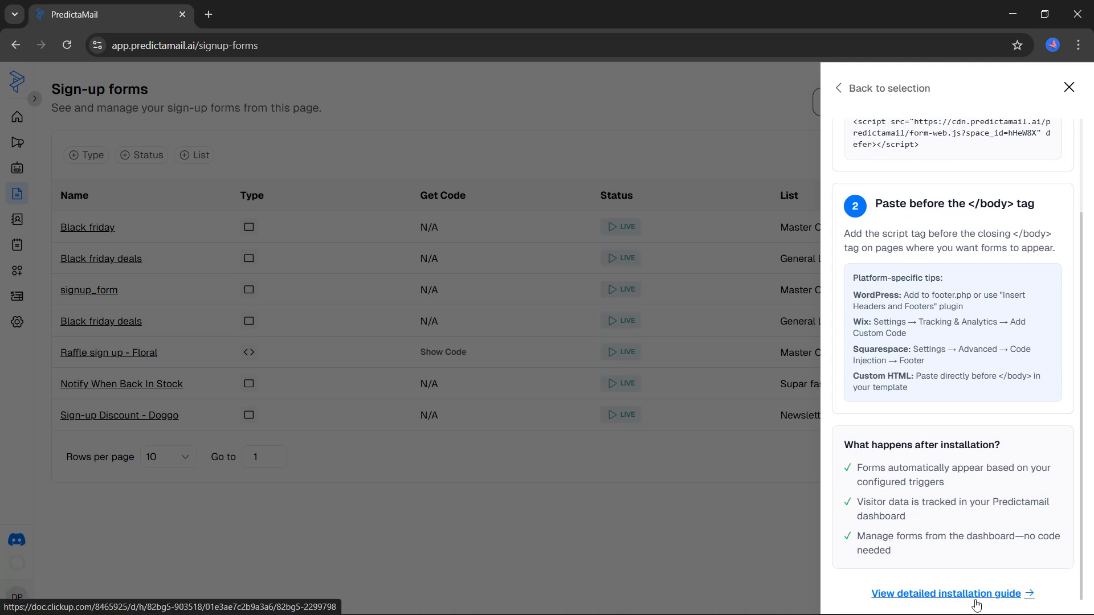
pyautogui.click(1069, 87)
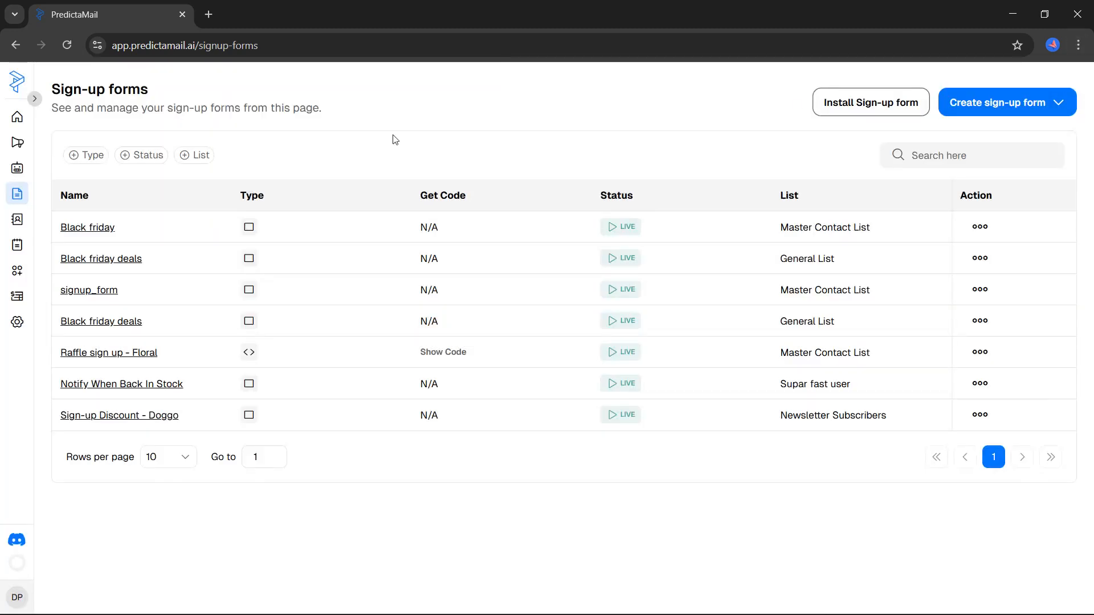
# Examine the type, status and list filter options for the sign-up forms without applying a filter
pyautogui.click(90, 155)
pyautogui.click(74, 219)
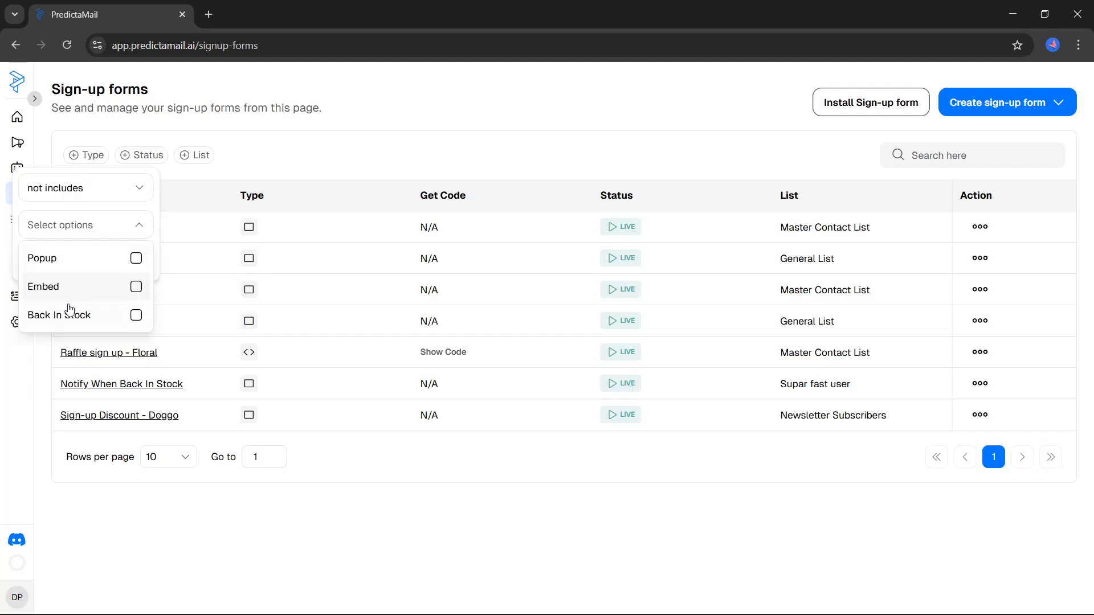
pyautogui.click(175, 172)
pyautogui.click(146, 155)
pyautogui.click(146, 225)
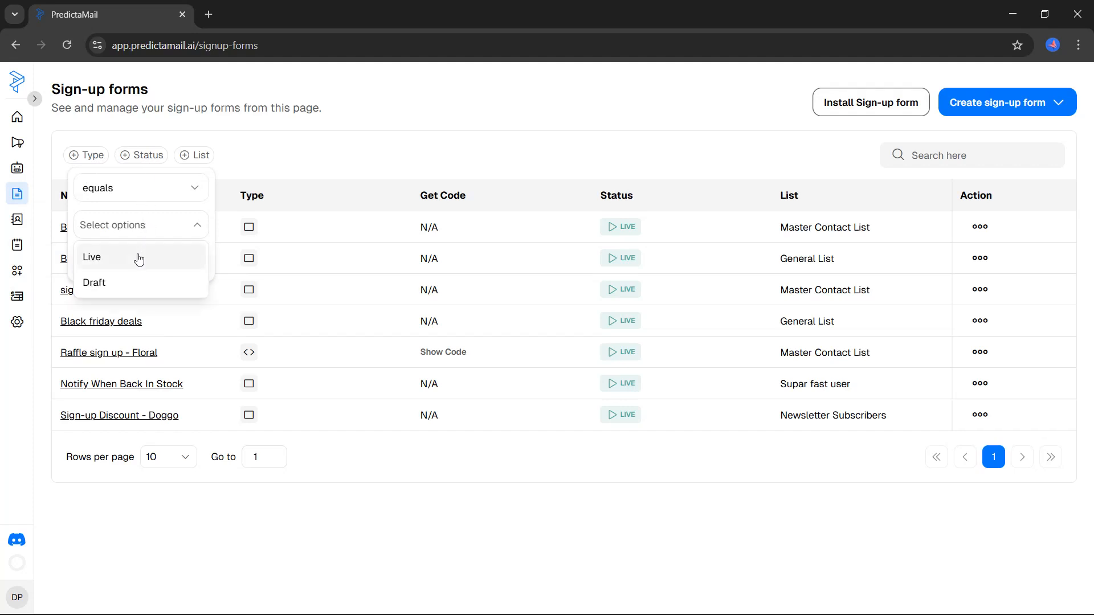
pyautogui.click(224, 171)
pyautogui.click(192, 158)
pyautogui.click(179, 225)
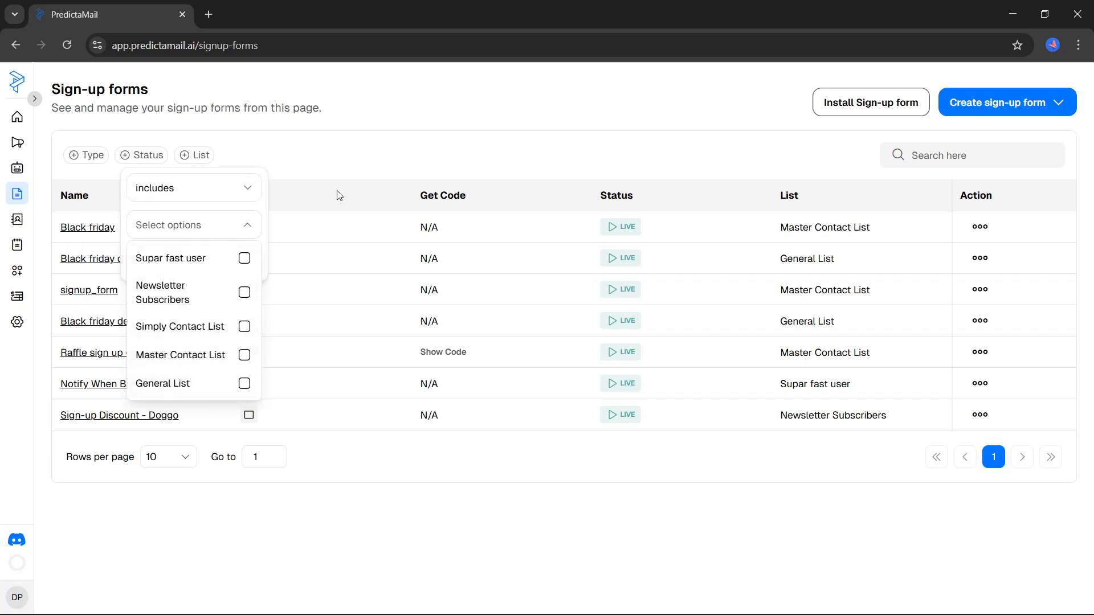
pyautogui.click(424, 165)
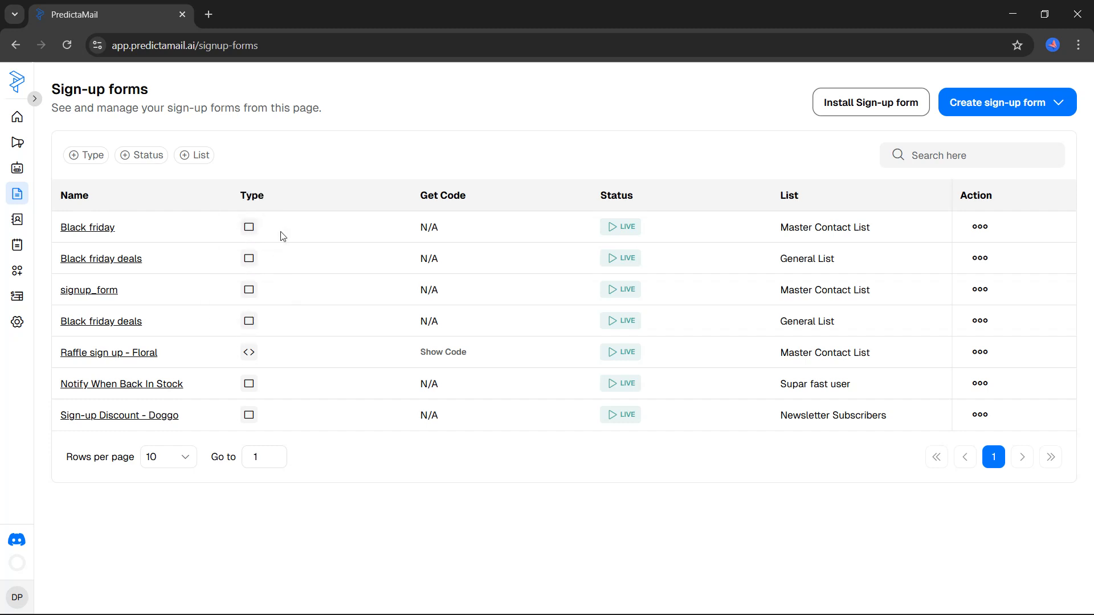
# View the embed code of the Raffle sign up - Floral form and the actions available for the Black friday form
pyautogui.click(436, 352)
pyautogui.click(514, 227)
pyautogui.click(979, 229)
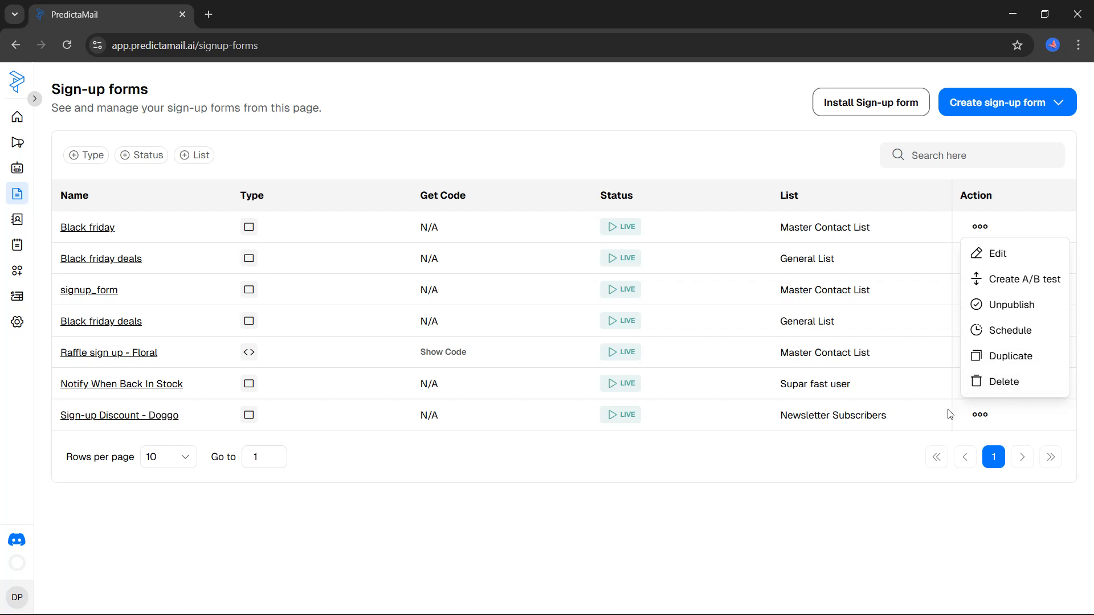
pyautogui.click(870, 485)
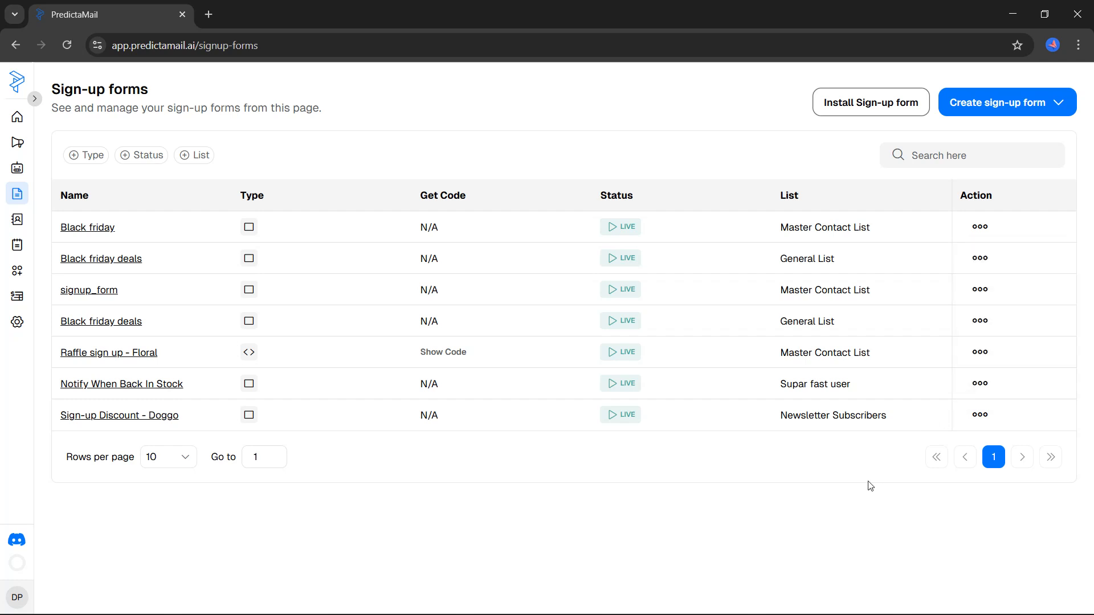